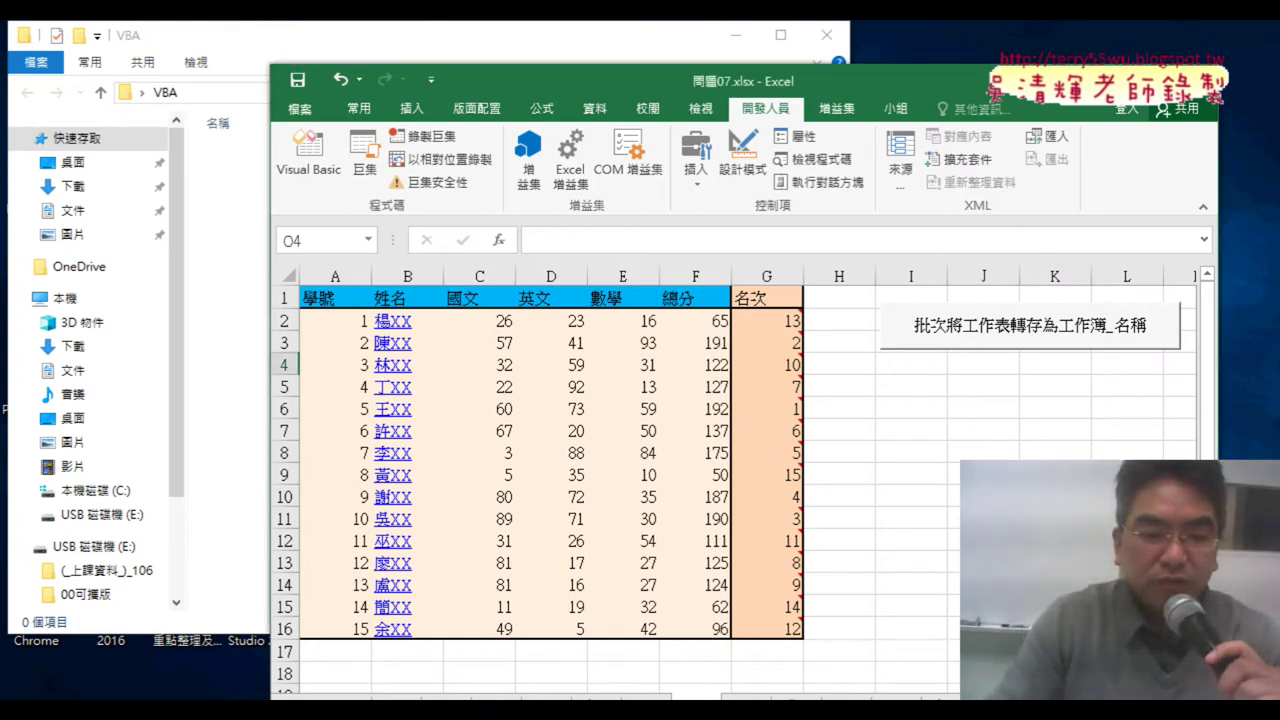
Step: Switch from Excel to the Google Docs page holding the VBA macro code
{"action": "left_click", "coordinate": [318, 630]}
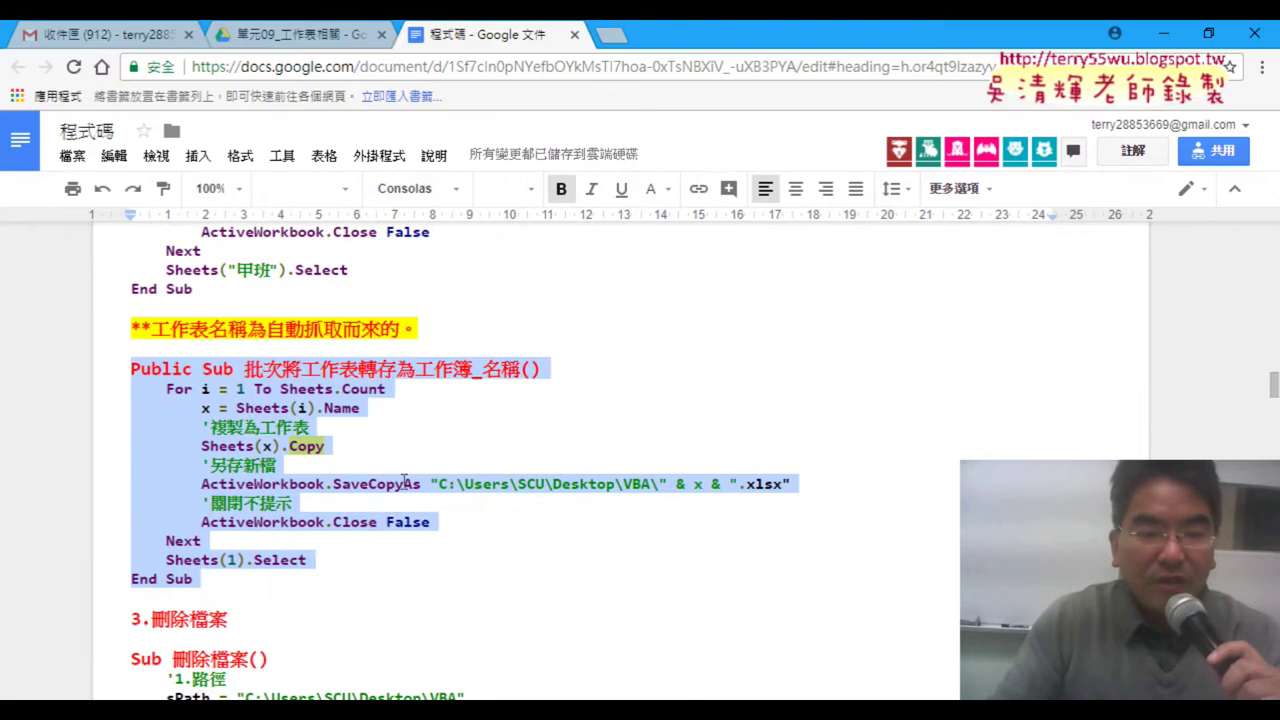
Step: Find and mark the 批次將工作表轉存為工作簿_名稱 macro heading in the notes, then return to Excel
{"action": "scroll", "coordinate": [462, 444], "scroll_direction": "up", "scroll_amount": 3}
{"action": "scroll", "coordinate": [462, 444], "scroll_direction": "up", "scroll_amount": 5}
{"action": "scroll", "coordinate": [462, 444], "scroll_direction": "up", "scroll_amount": 5}
{"action": "scroll", "coordinate": [461, 454], "scroll_direction": "up", "scroll_amount": 5}
{"action": "scroll", "coordinate": [461, 454], "scroll_direction": "up", "scroll_amount": 5}
{"action": "scroll", "coordinate": [461, 454], "scroll_direction": "up", "scroll_amount": 5}
{"action": "scroll", "coordinate": [460, 452], "scroll_direction": "up", "scroll_amount": 2}
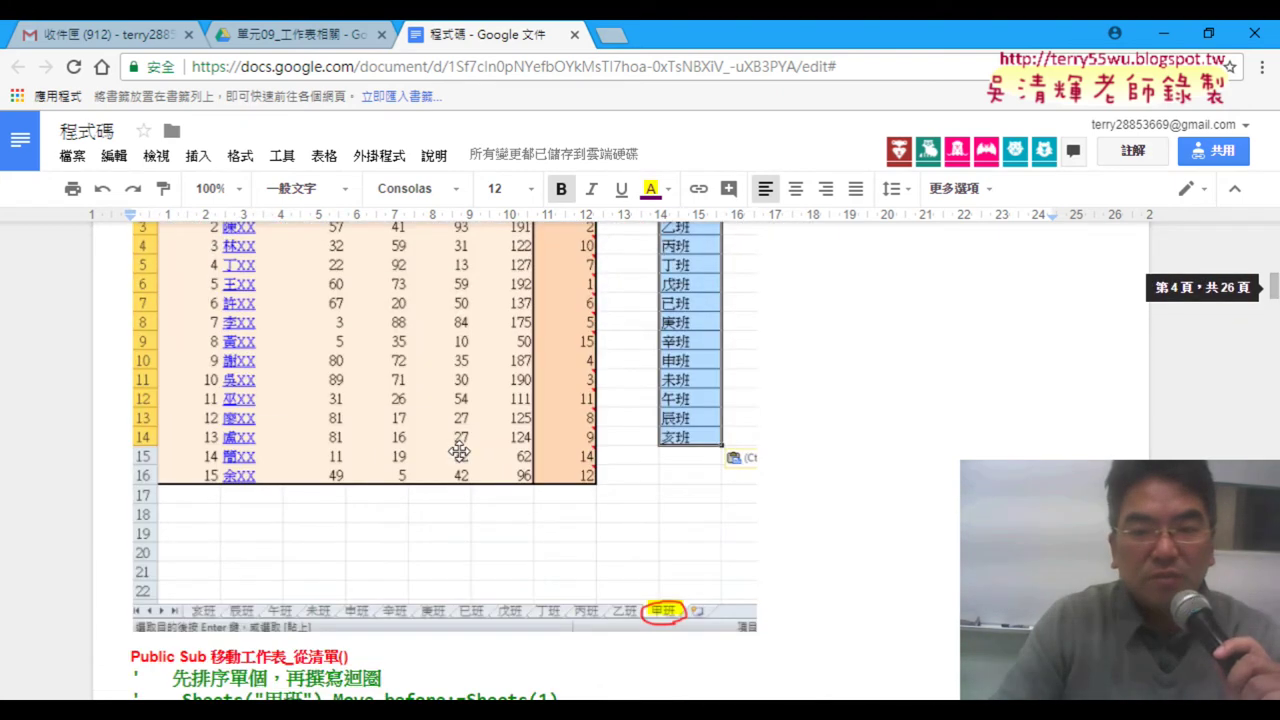
{"action": "scroll", "coordinate": [458, 450], "scroll_direction": "up", "scroll_amount": 5}
{"action": "scroll", "coordinate": [458, 450], "scroll_direction": "up", "scroll_amount": 5}
{"action": "scroll", "coordinate": [460, 451], "scroll_direction": "up", "scroll_amount": 5}
{"action": "scroll", "coordinate": [460, 452], "scroll_direction": "up", "scroll_amount": 5}
{"action": "scroll", "coordinate": [461, 452], "scroll_direction": "up", "scroll_amount": 3}
{"action": "scroll", "coordinate": [461, 452], "scroll_direction": "down", "scroll_amount": 5}
{"action": "scroll", "coordinate": [474, 543], "scroll_direction": "down", "scroll_amount": 5}
{"action": "scroll", "coordinate": [480, 560], "scroll_direction": "down", "scroll_amount": 5}
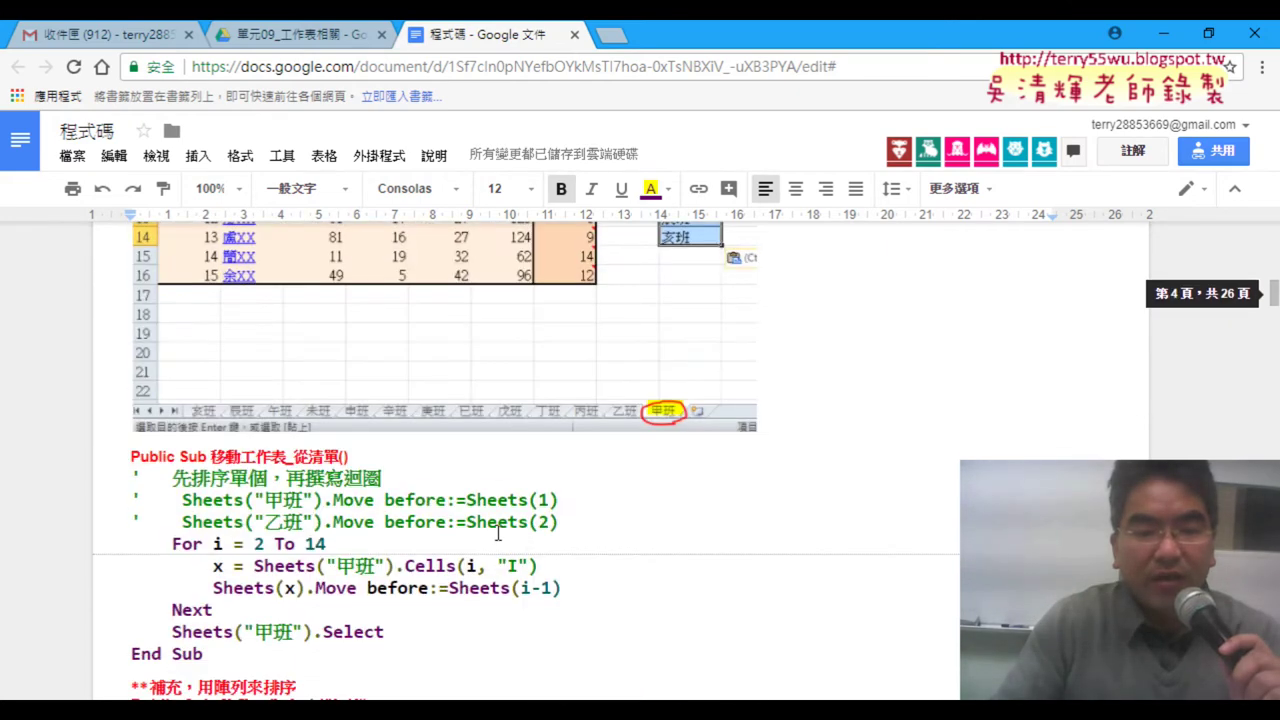
{"action": "scroll", "coordinate": [490, 545], "scroll_direction": "down", "scroll_amount": 5}
{"action": "scroll", "coordinate": [498, 537], "scroll_direction": "down", "scroll_amount": 5}
{"action": "scroll", "coordinate": [498, 536], "scroll_direction": "down", "scroll_amount": 5}
{"action": "scroll", "coordinate": [498, 535], "scroll_direction": "down", "scroll_amount": 5}
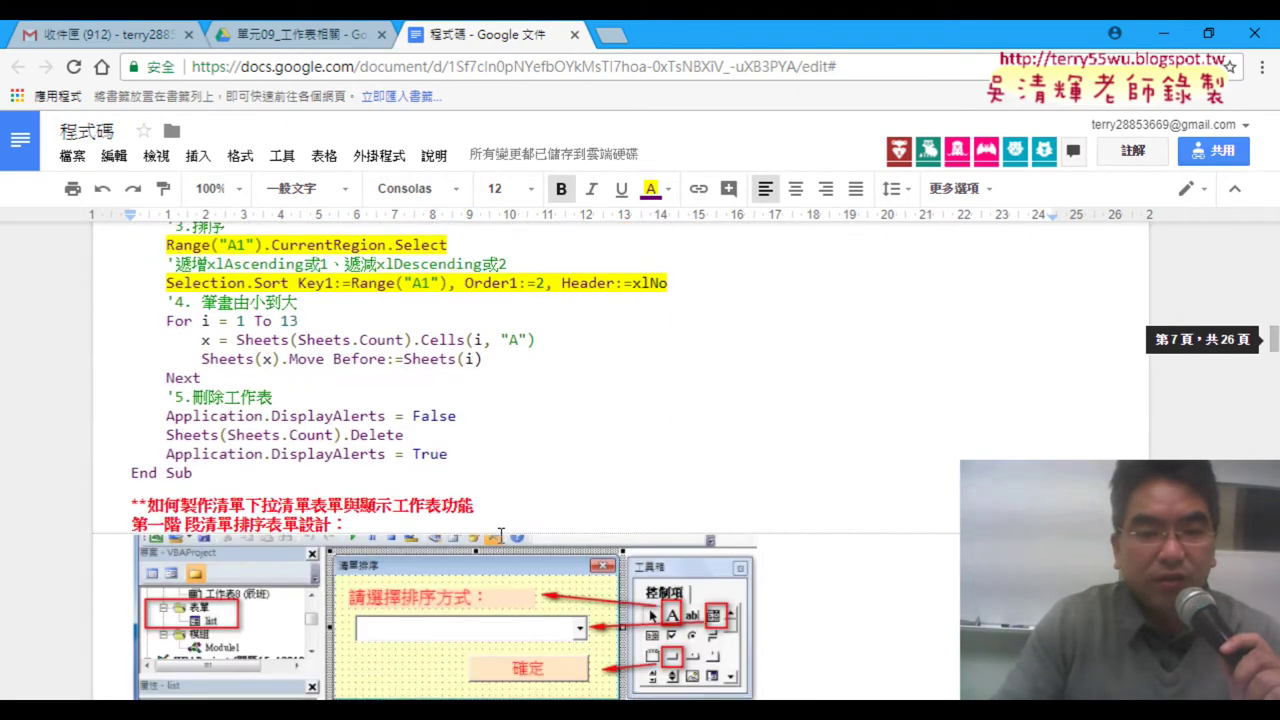
{"action": "scroll", "coordinate": [498, 535], "scroll_direction": "down", "scroll_amount": 5}
{"action": "scroll", "coordinate": [500, 533], "scroll_direction": "down", "scroll_amount": 5}
{"action": "scroll", "coordinate": [502, 531], "scroll_direction": "down", "scroll_amount": 5}
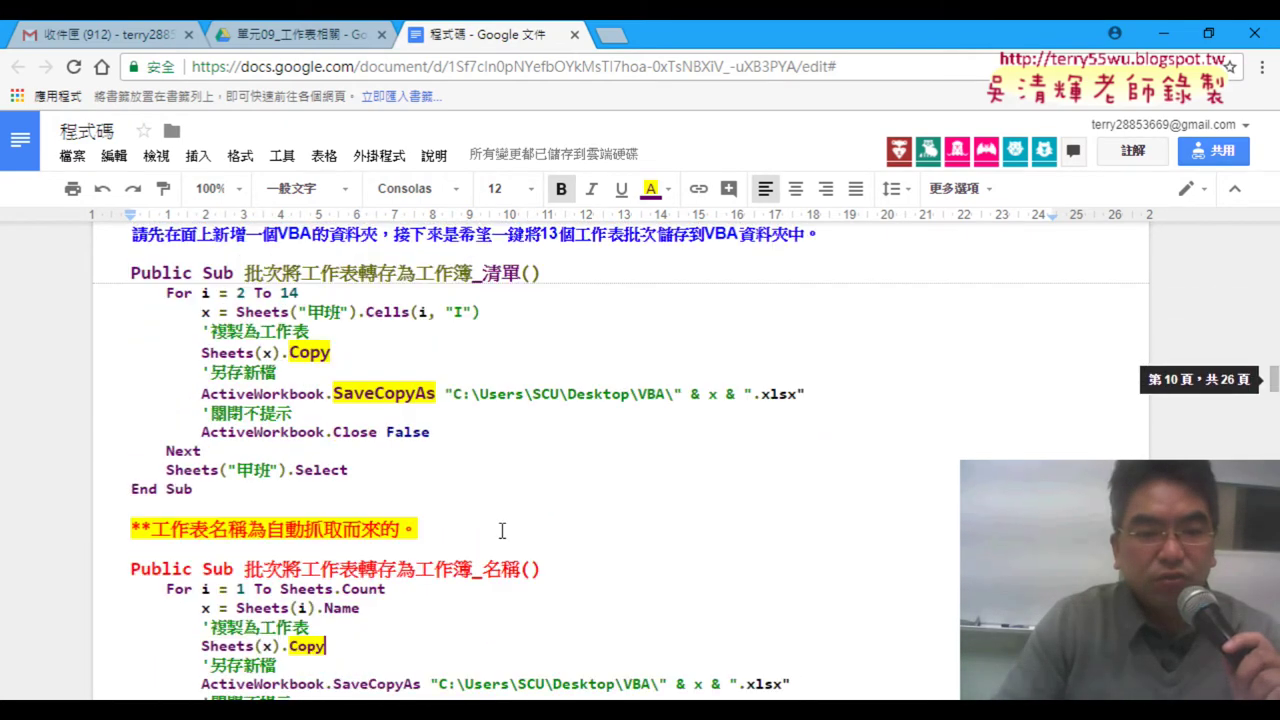
{"action": "scroll", "coordinate": [502, 531], "scroll_direction": "down", "scroll_amount": 1}
{"action": "scroll", "coordinate": [502, 531], "scroll_direction": "down", "scroll_amount": 2}
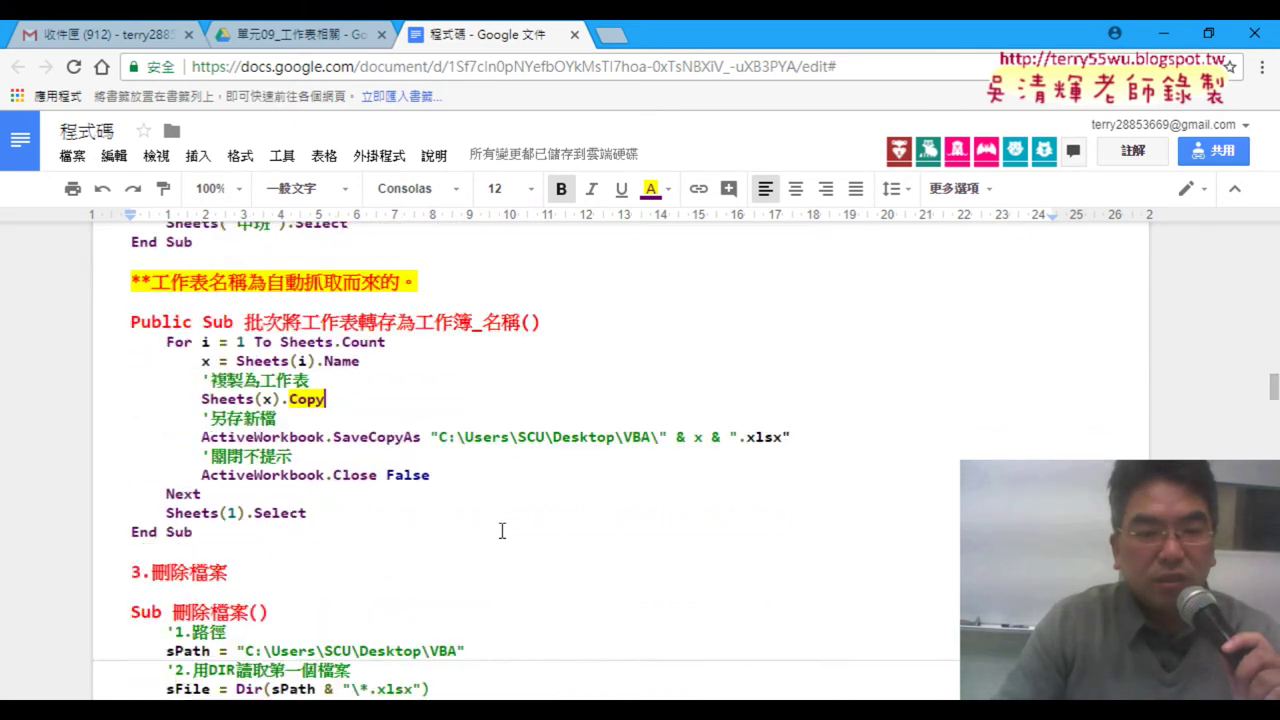
{"action": "left_click", "coordinate": [291, 266]}
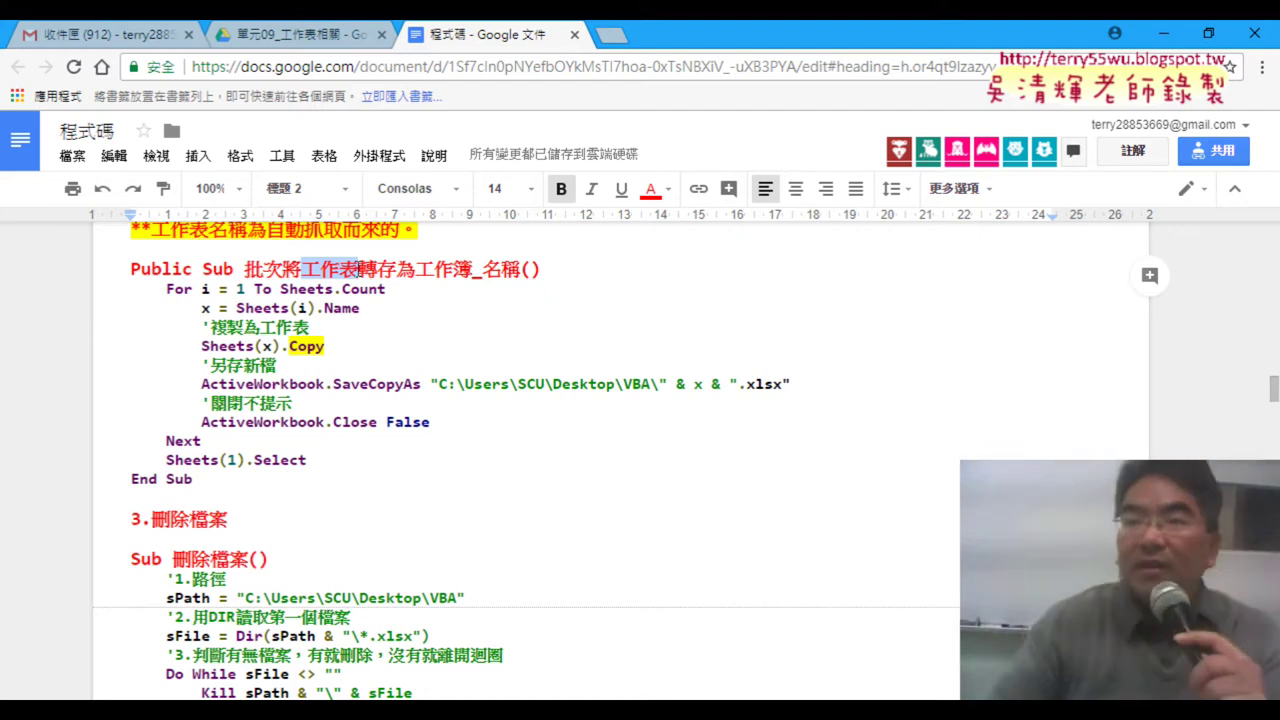
{"action": "left_click", "coordinate": [1165, 35]}
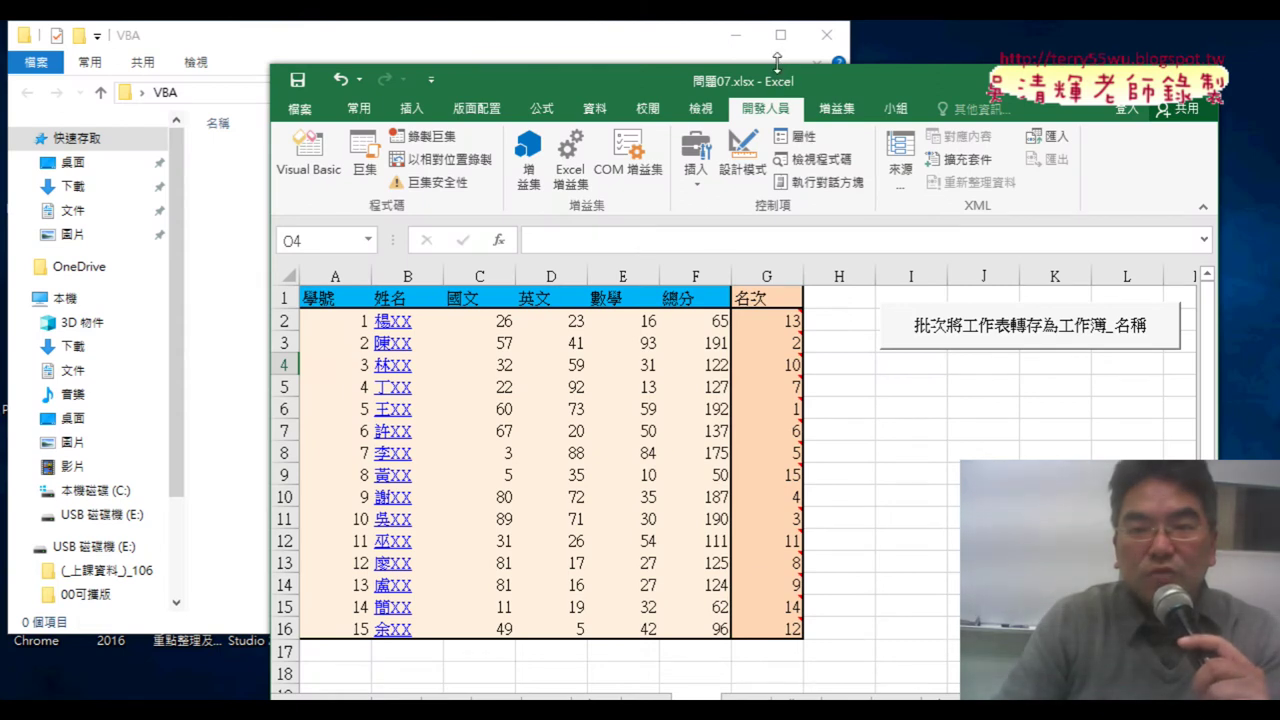
Step: Set up Move or Copy for sheet 甲班 with (新活頁簿) as destination and 建立複本 ticked
{"action": "left_click_drag", "start_coordinate": [806, 83], "coordinate": [798, 52]}
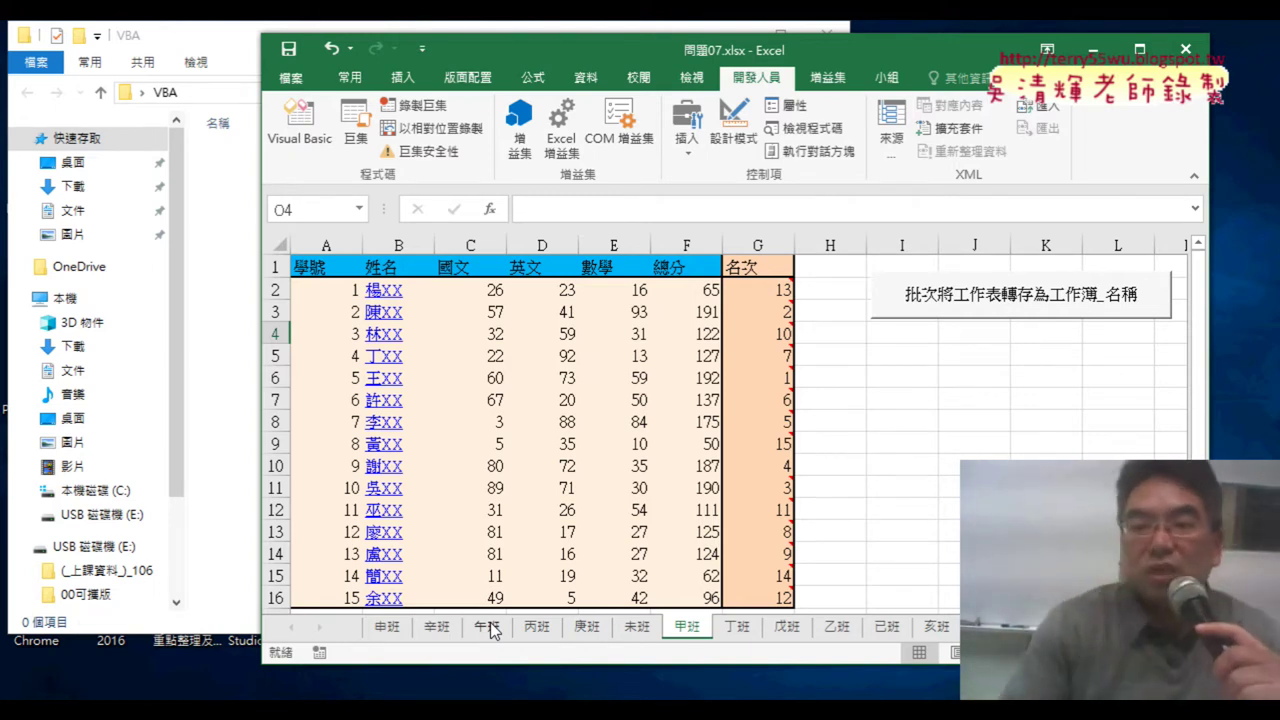
{"action": "right_click", "coordinate": [688, 628]}
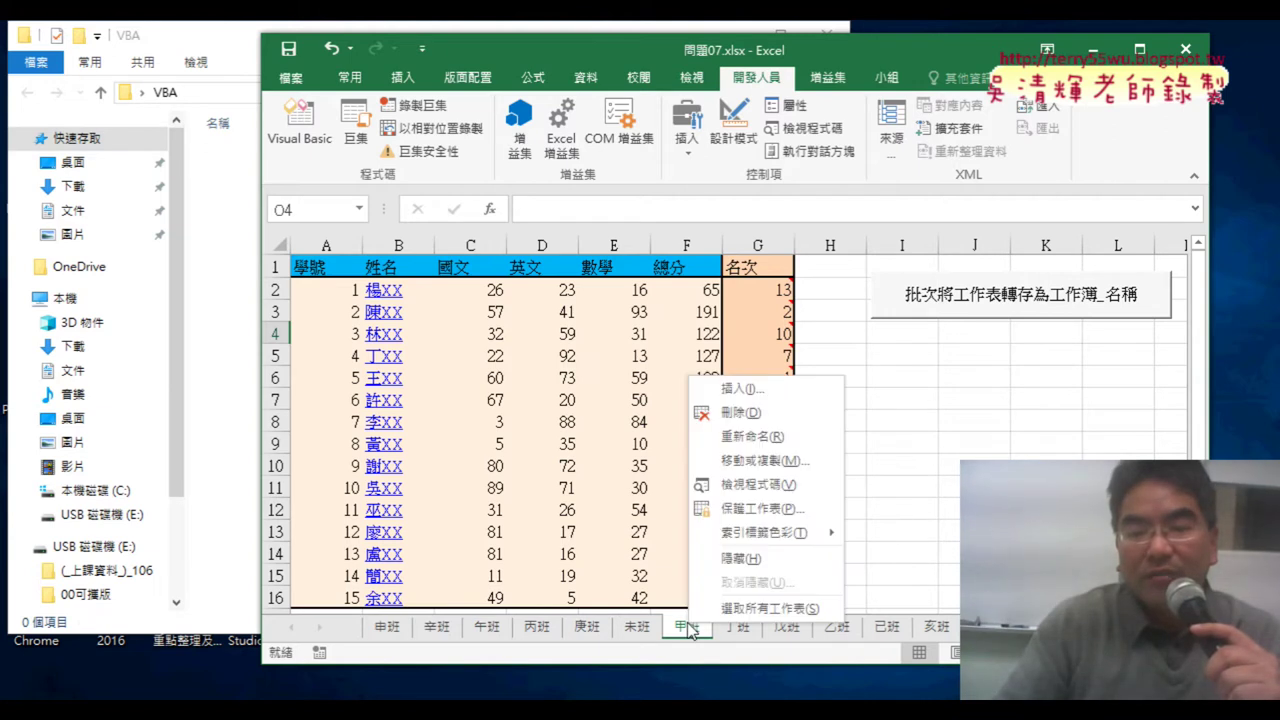
{"action": "left_click", "coordinate": [770, 464]}
{"action": "left_click", "coordinate": [760, 377]}
{"action": "left_click", "coordinate": [752, 397]}
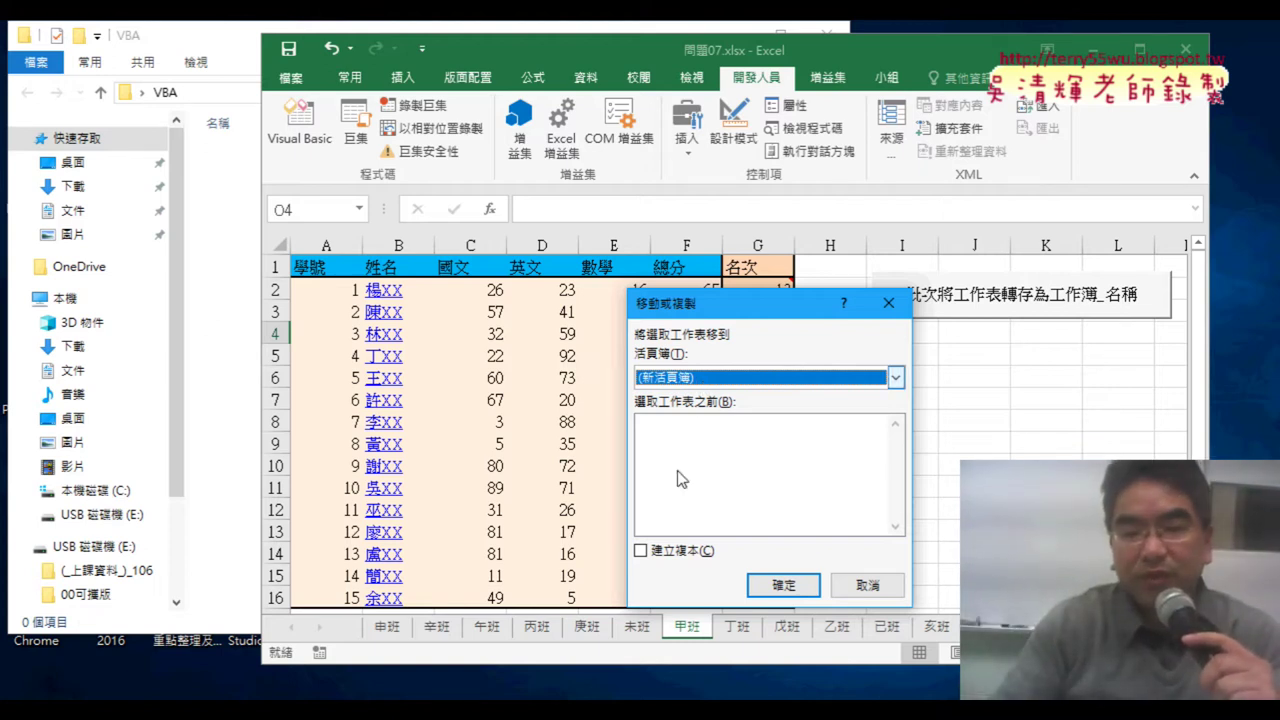
{"action": "left_click", "coordinate": [697, 556]}
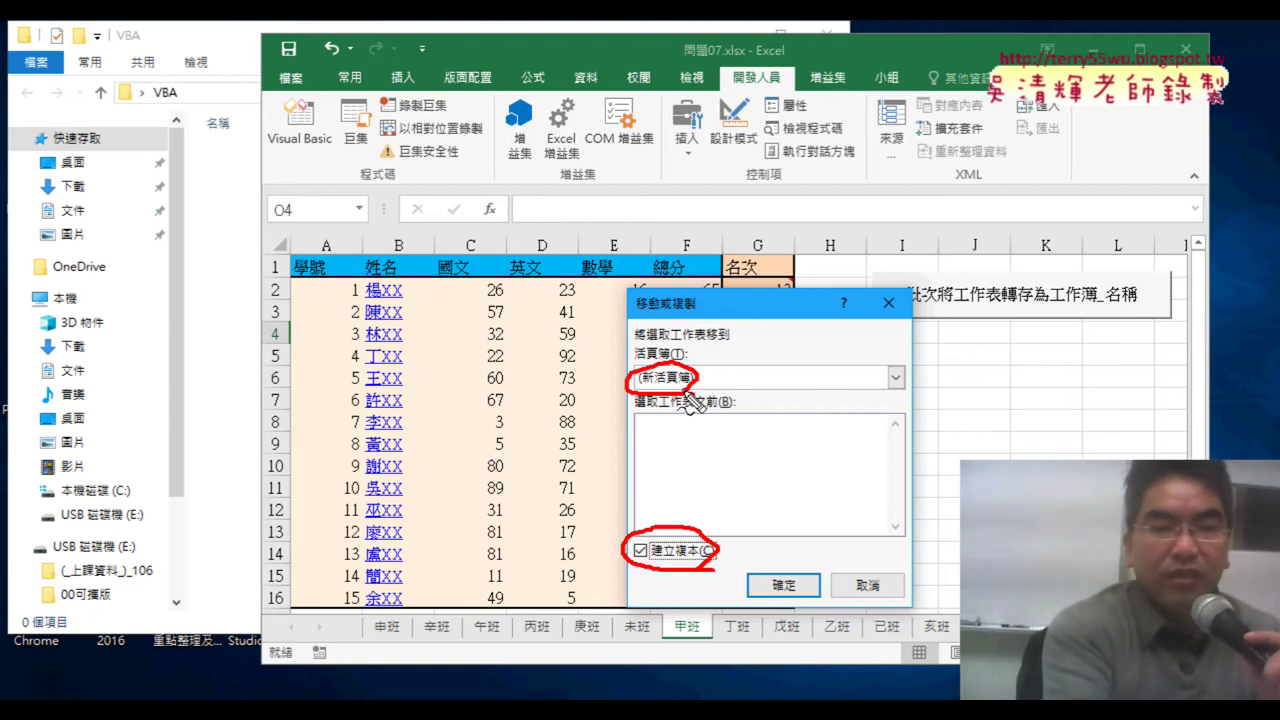
Step: Press Escape while the 甲班 copy-to-new-workbook settings stay in the dialog
{"action": "key", "text": "Escape"}
Step: Show the full path C:\Users\SCU\Desktop\VBA in Explorer's address bar, then return to Excel's dialog
{"action": "left_click_drag", "start_coordinate": [227, 40], "coordinate": [198, 58]}
{"action": "right_click", "coordinate": [192, 106]}
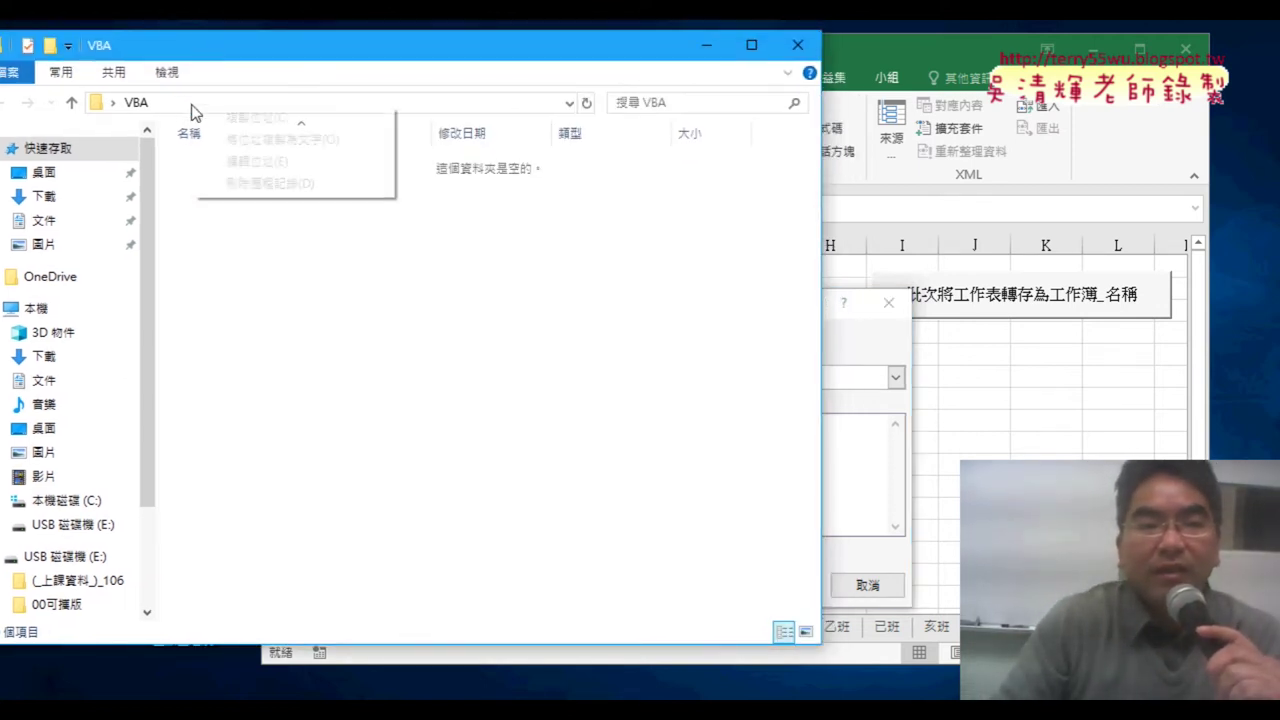
{"action": "left_click", "coordinate": [253, 161]}
{"action": "left_click", "coordinate": [284, 103]}
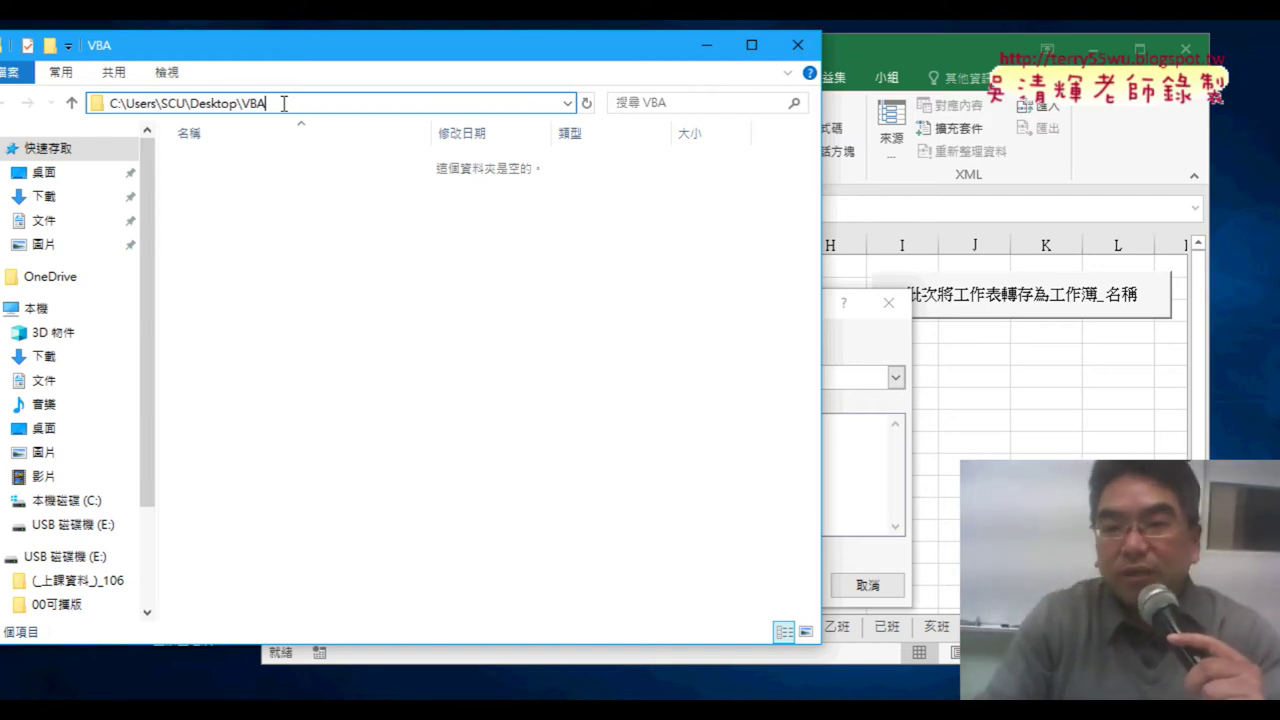
{"action": "left_click", "coordinate": [857, 340]}
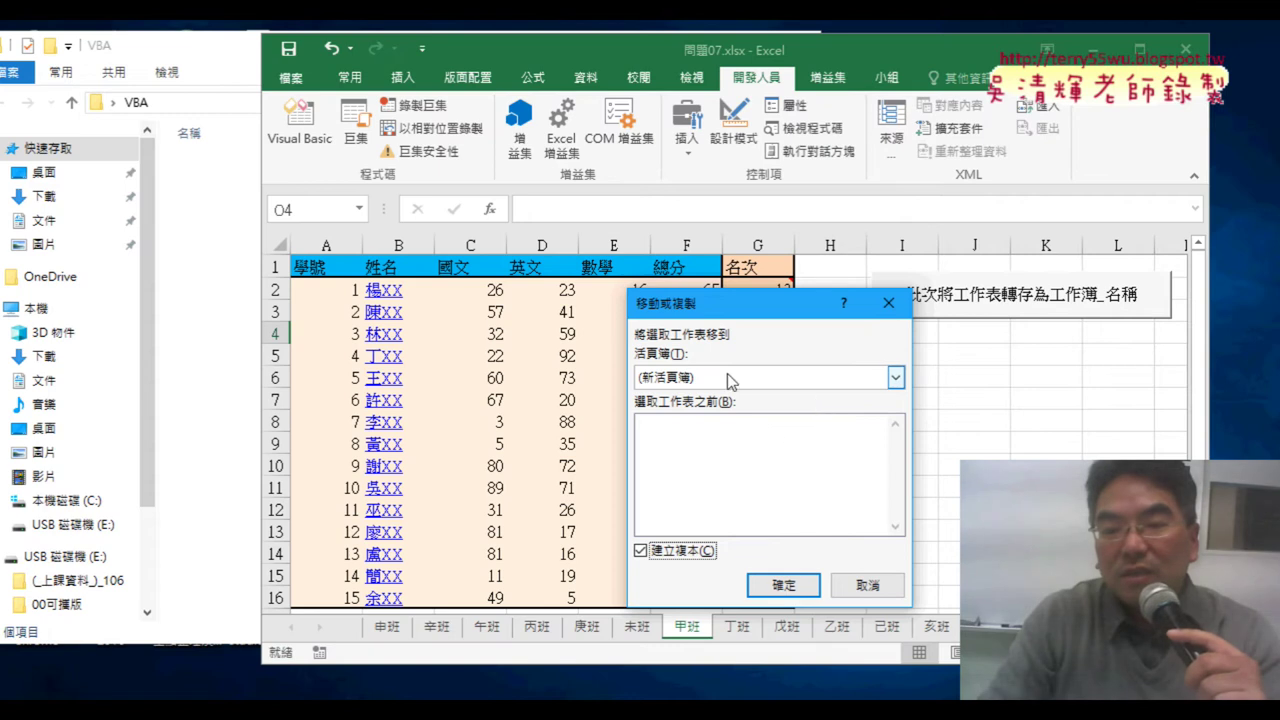
Step: Copy 甲班 into new workbook 活頁簿14 and bring up its Save As browse dialog
{"action": "left_click", "coordinate": [789, 589]}
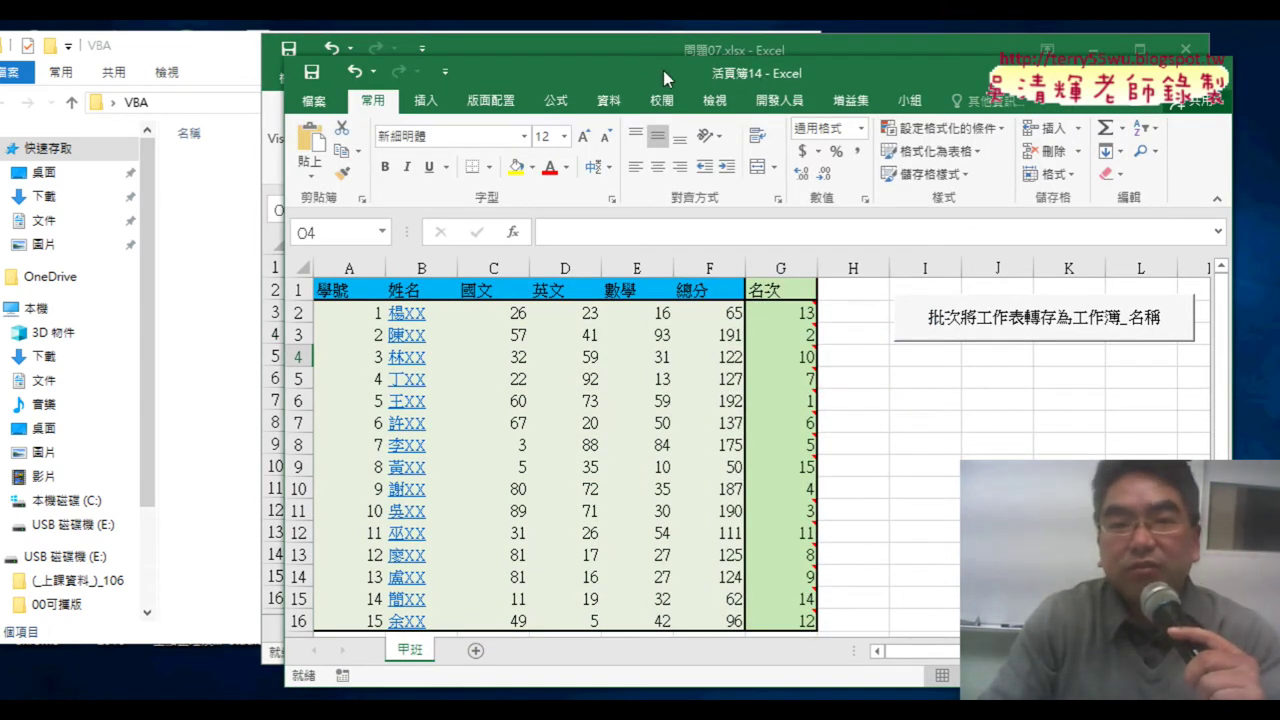
{"action": "left_click_drag", "start_coordinate": [663, 70], "coordinate": [739, 61]}
{"action": "left_click", "coordinate": [400, 104]}
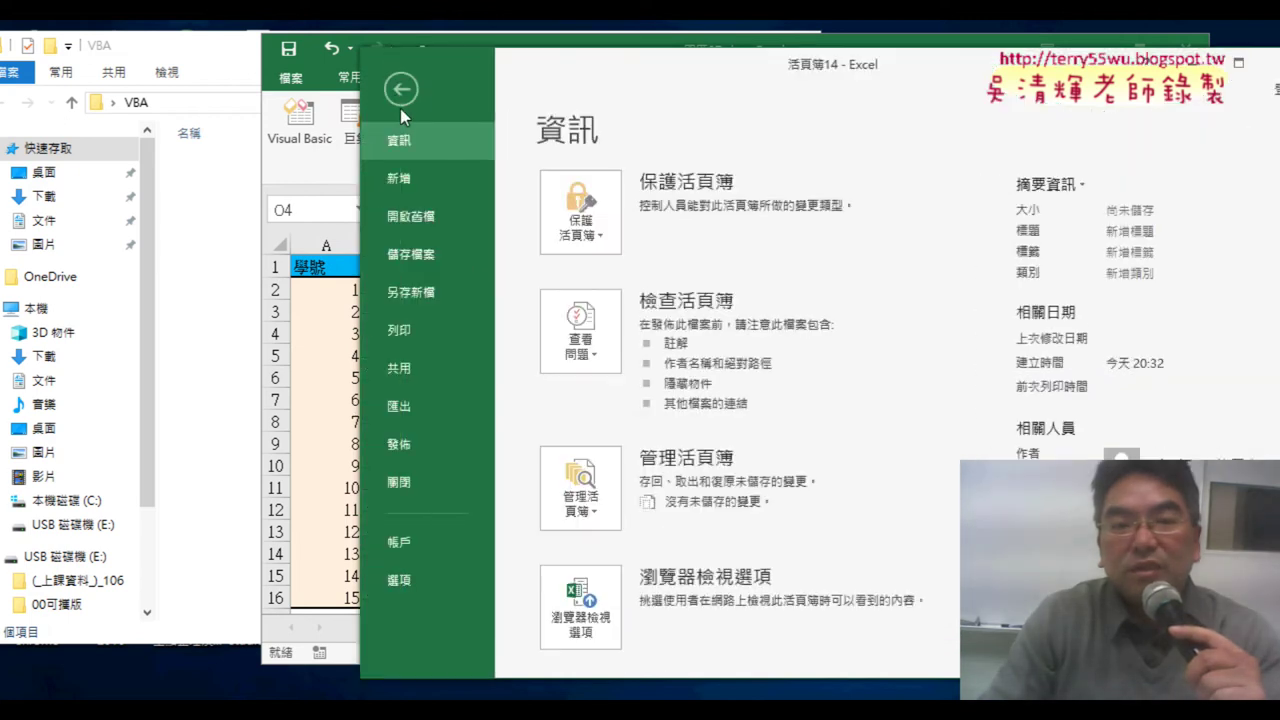
{"action": "left_click", "coordinate": [429, 295]}
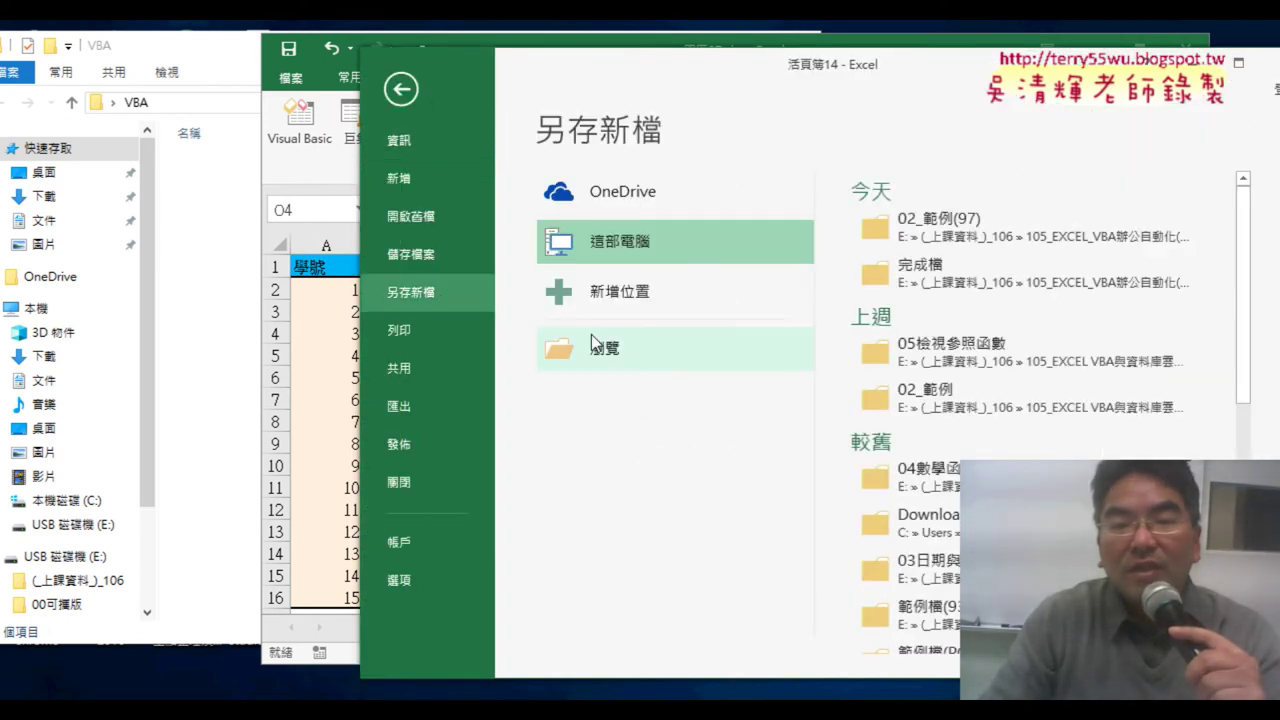
{"action": "left_click", "coordinate": [639, 344]}
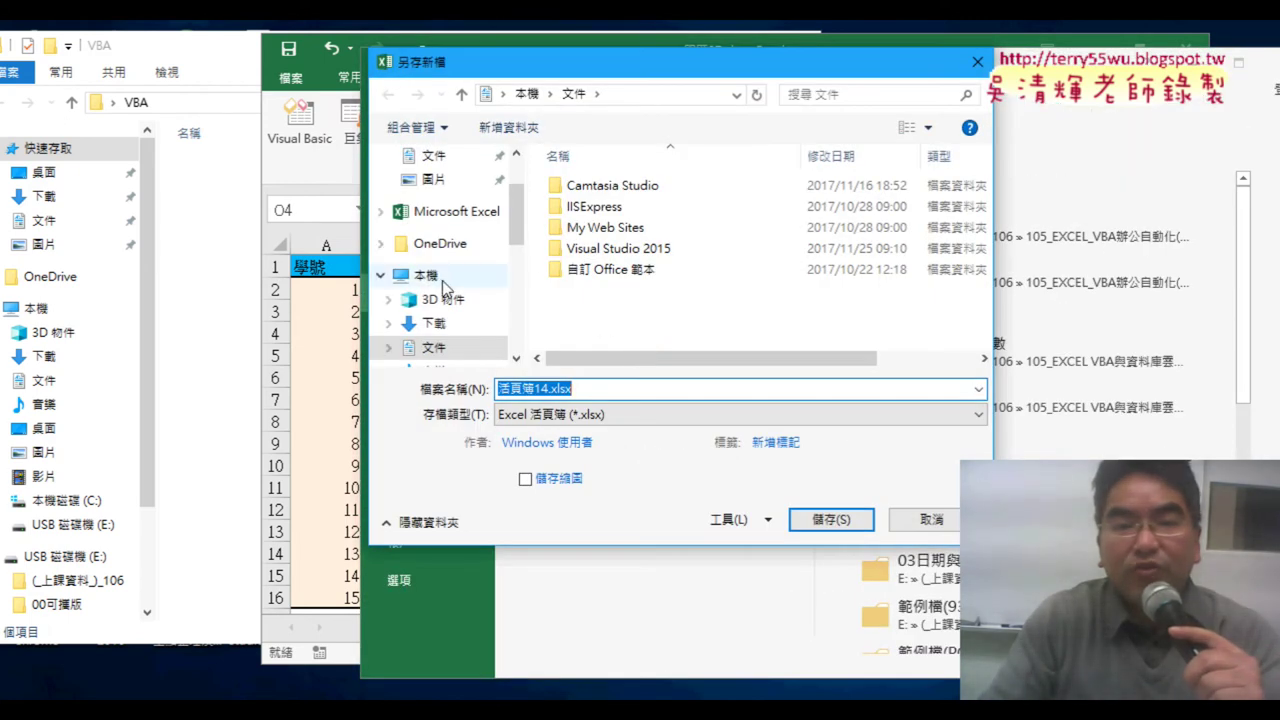
Step: Save the new workbook in the Desktop VBA folder, named after the sheet as 申班.xlsx
{"action": "scroll", "coordinate": [519, 231], "scroll_direction": "up", "scroll_amount": 3}
{"action": "left_click", "coordinate": [440, 195]}
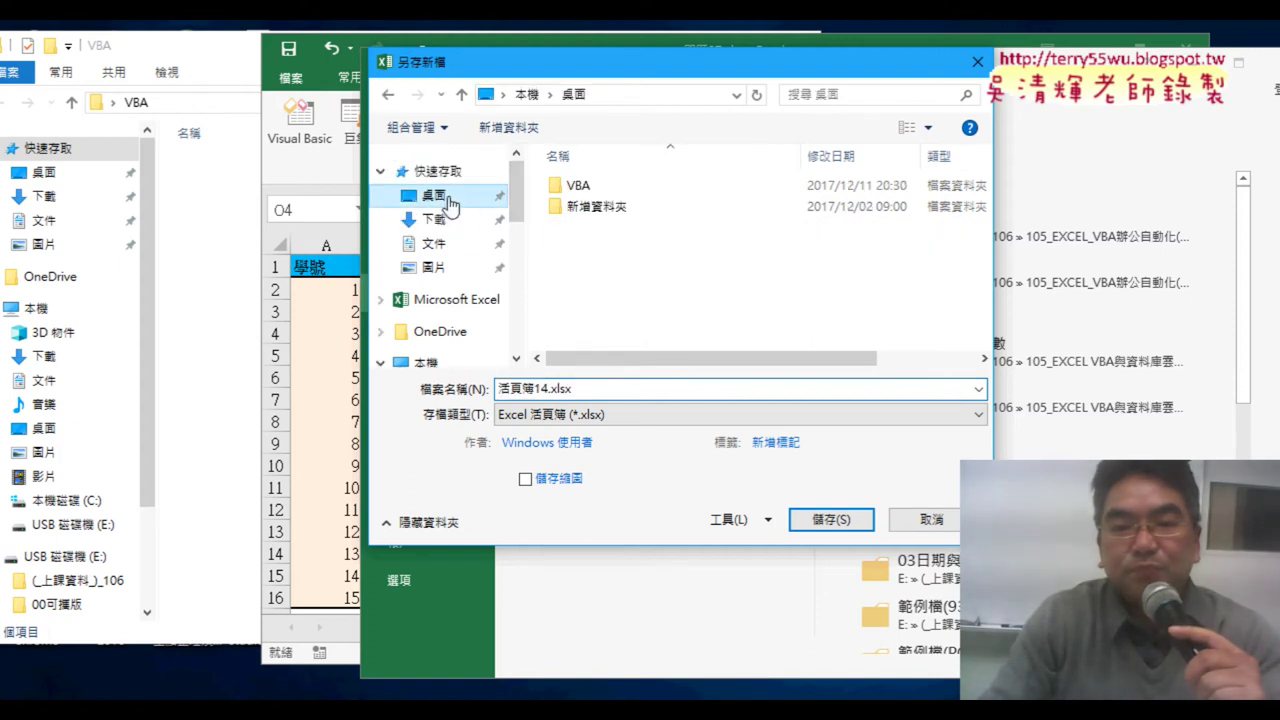
{"action": "double_click", "coordinate": [580, 186]}
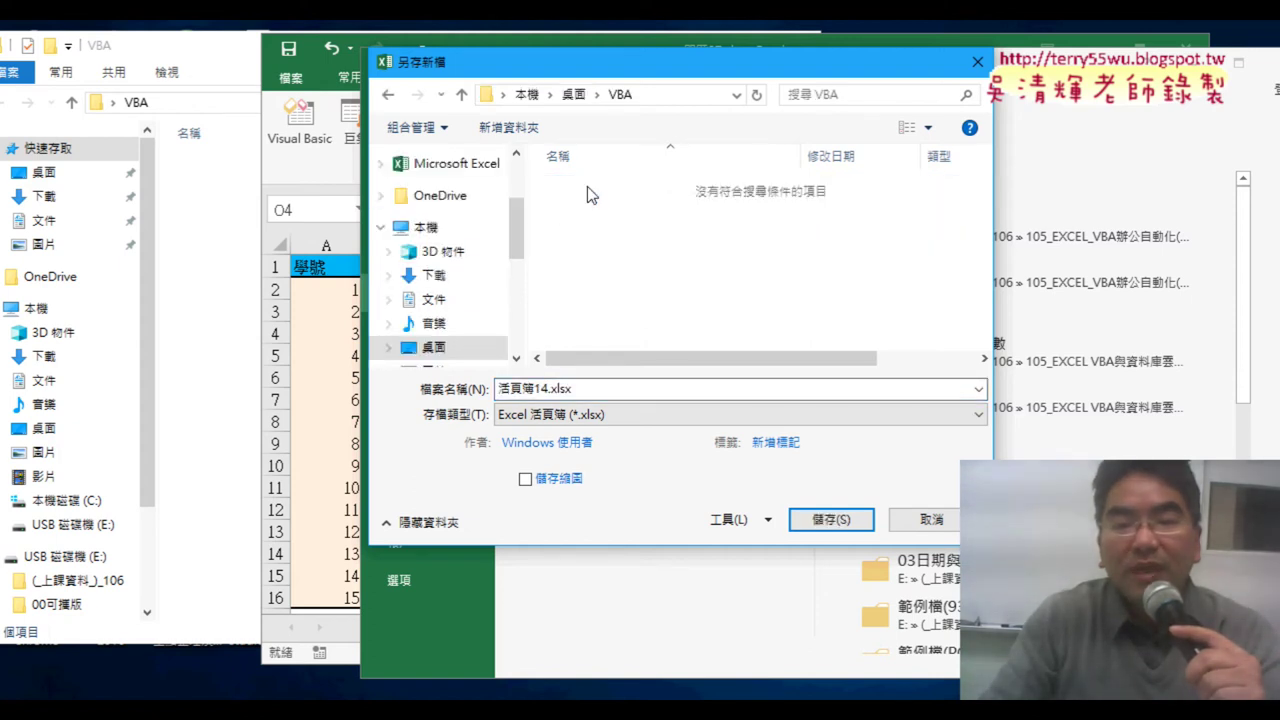
{"action": "left_click", "coordinate": [586, 392]}
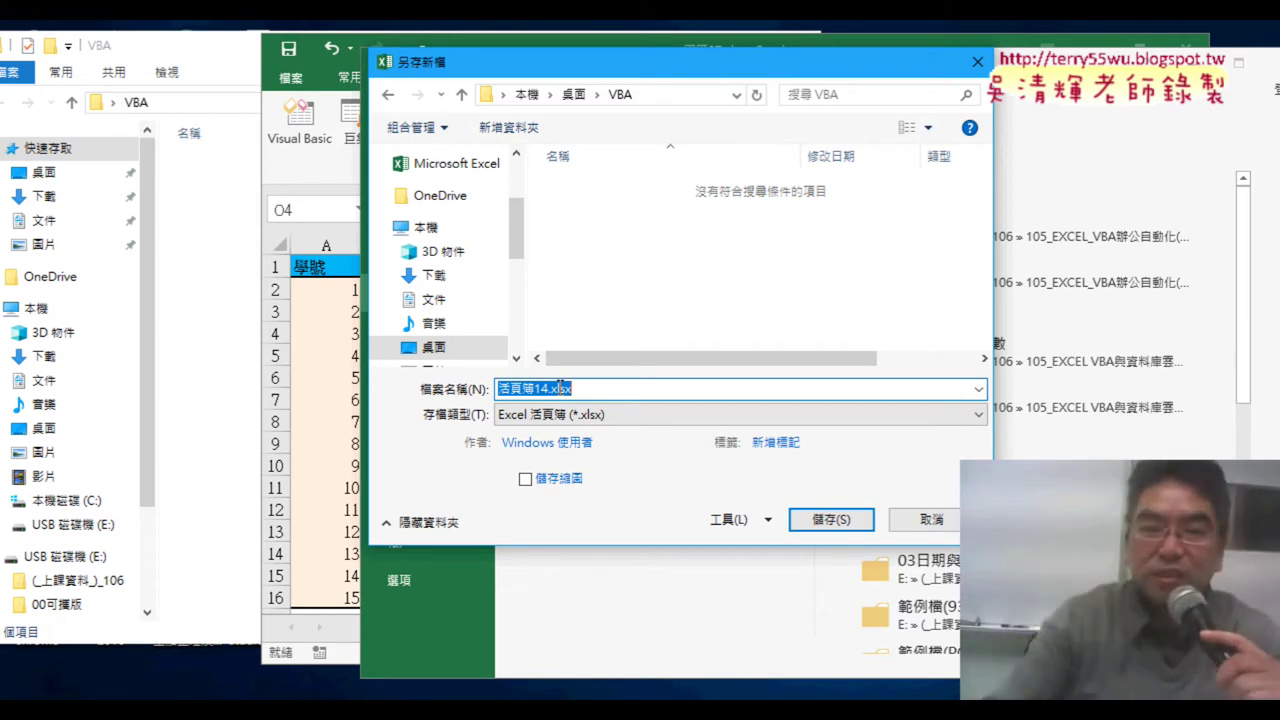
{"action": "mouse_move", "coordinate": [650, 70]}
{"action": "left_mouse_down"}
{"action": "mouse_move", "coordinate": [800, 62]}
{"action": "mouse_move", "coordinate": [689, 70]}
{"action": "left_mouse_up"}
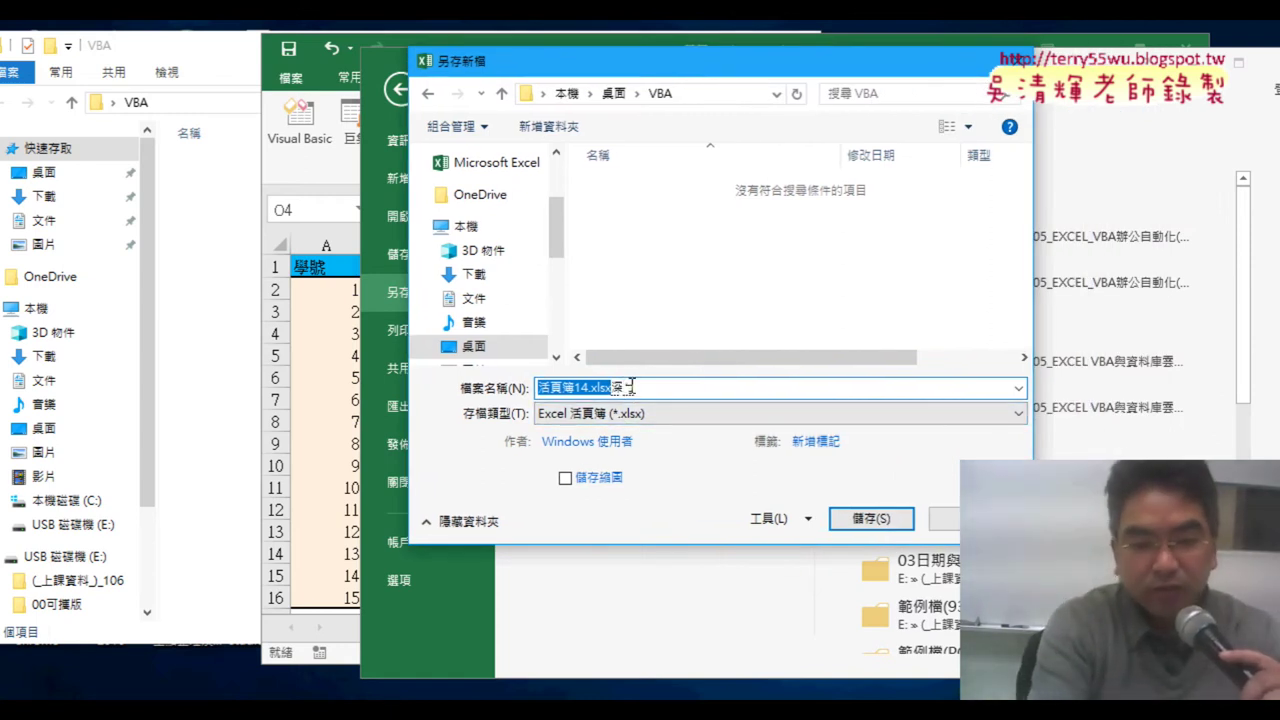
{"action": "type", "text": "4"}
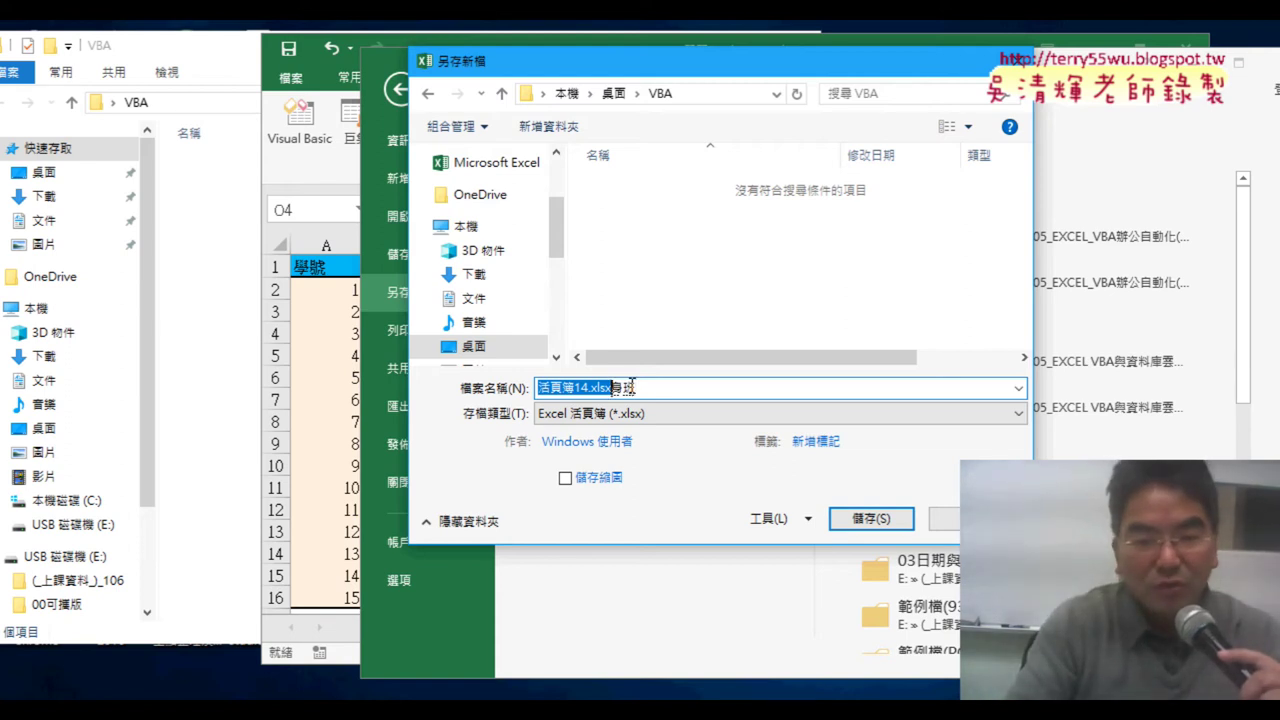
{"action": "key", "text": "Down"}
{"action": "key", "text": "Down"}
{"action": "key", "text": "Return"}
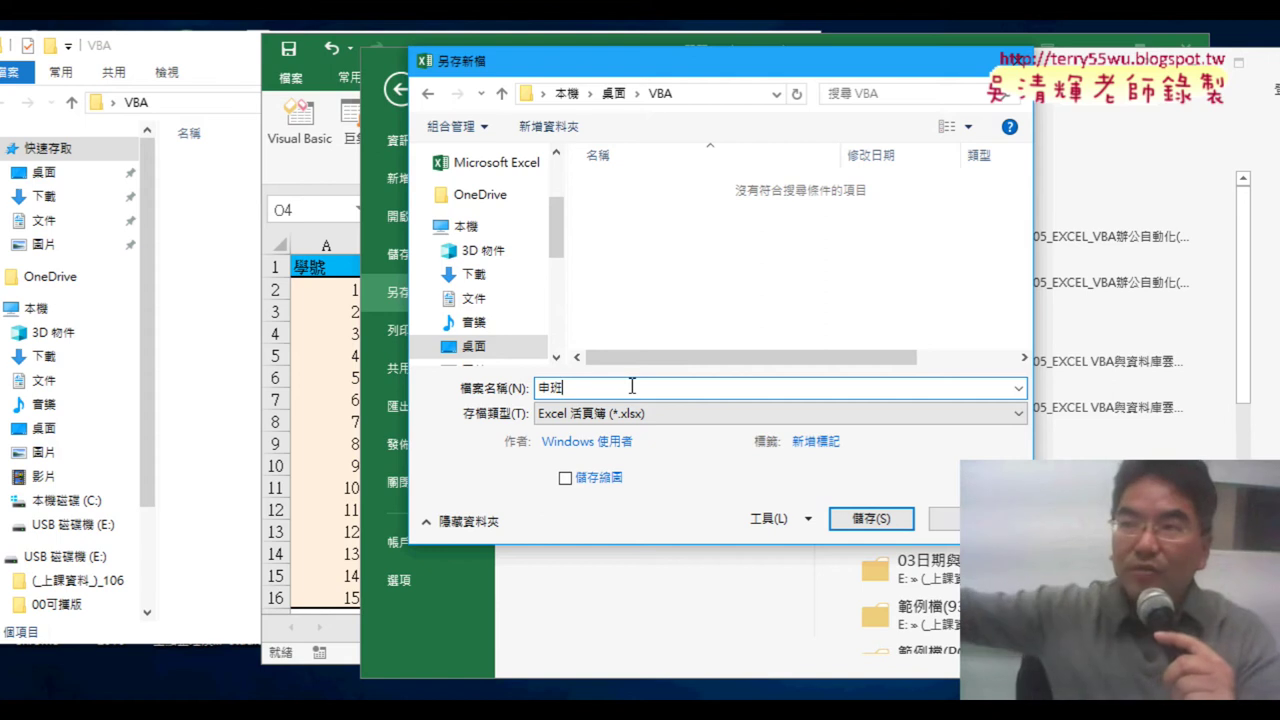
{"action": "key", "text": "Return"}
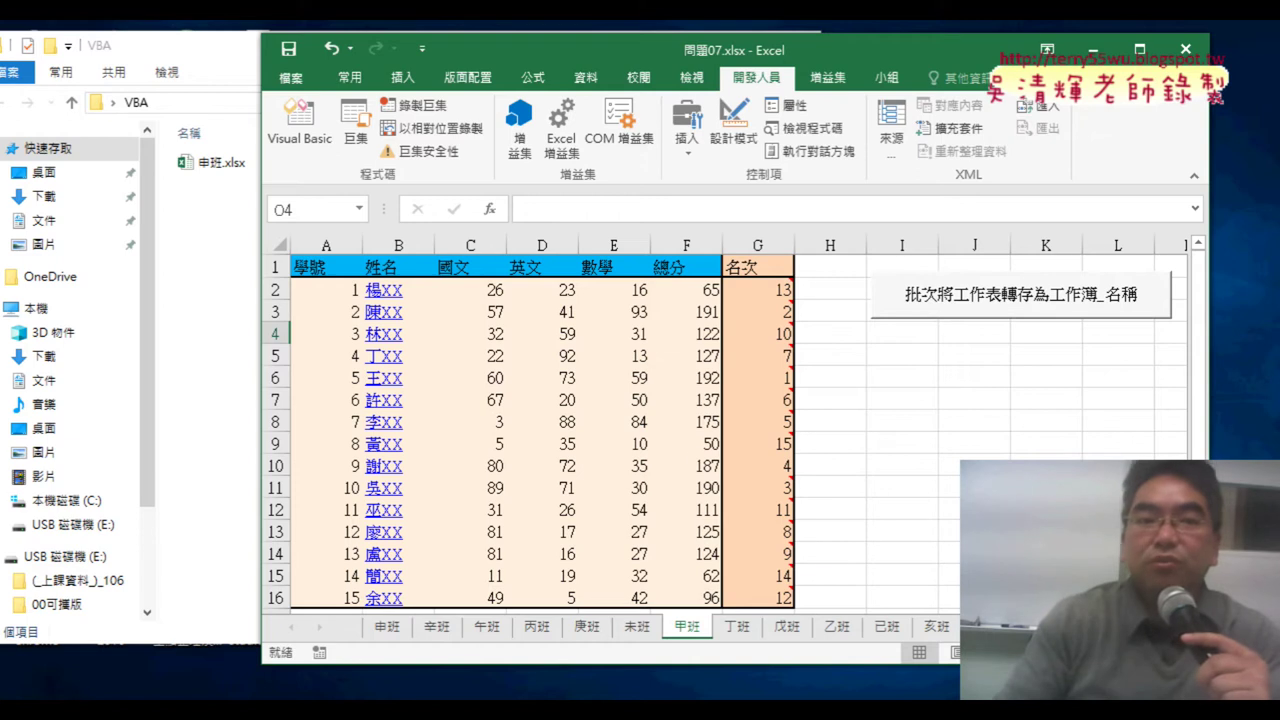
Step: Delete the test workbook from the VBA folder and run the batch-save macro button in 問題07.xlsx
{"action": "right_click", "coordinate": [214, 163]}
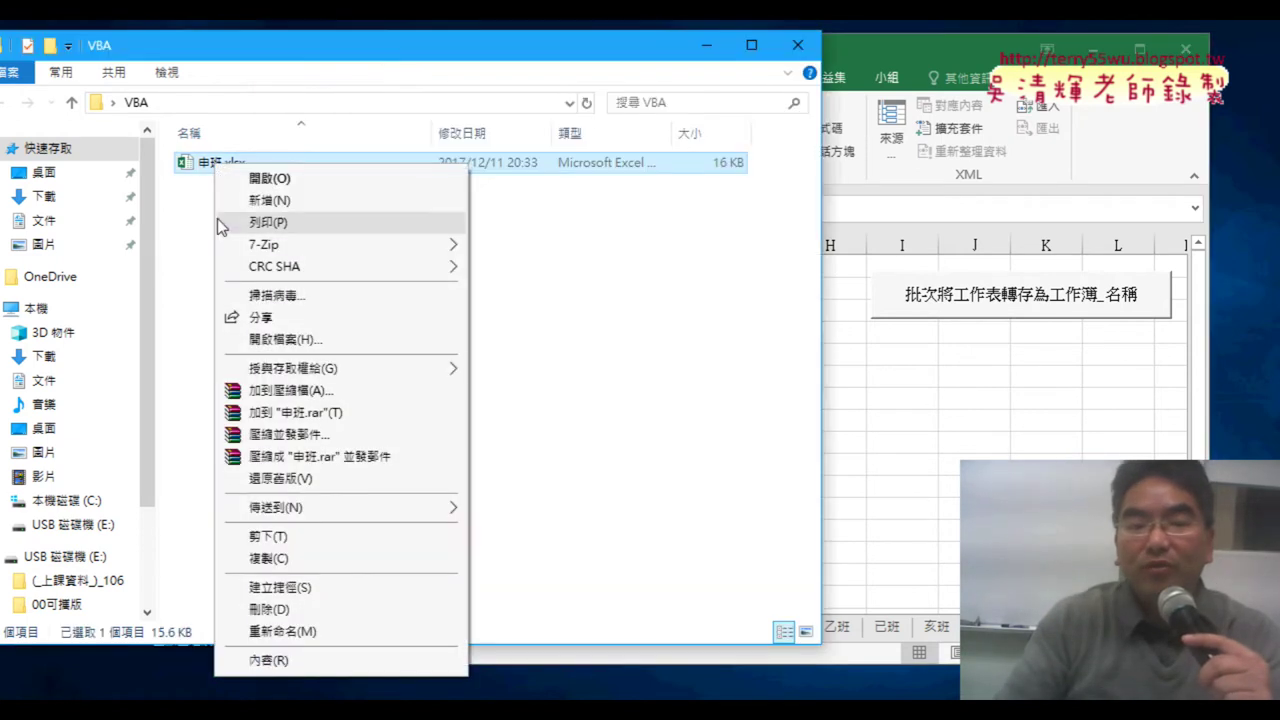
{"action": "left_click", "coordinate": [300, 609]}
{"action": "left_click", "coordinate": [988, 437]}
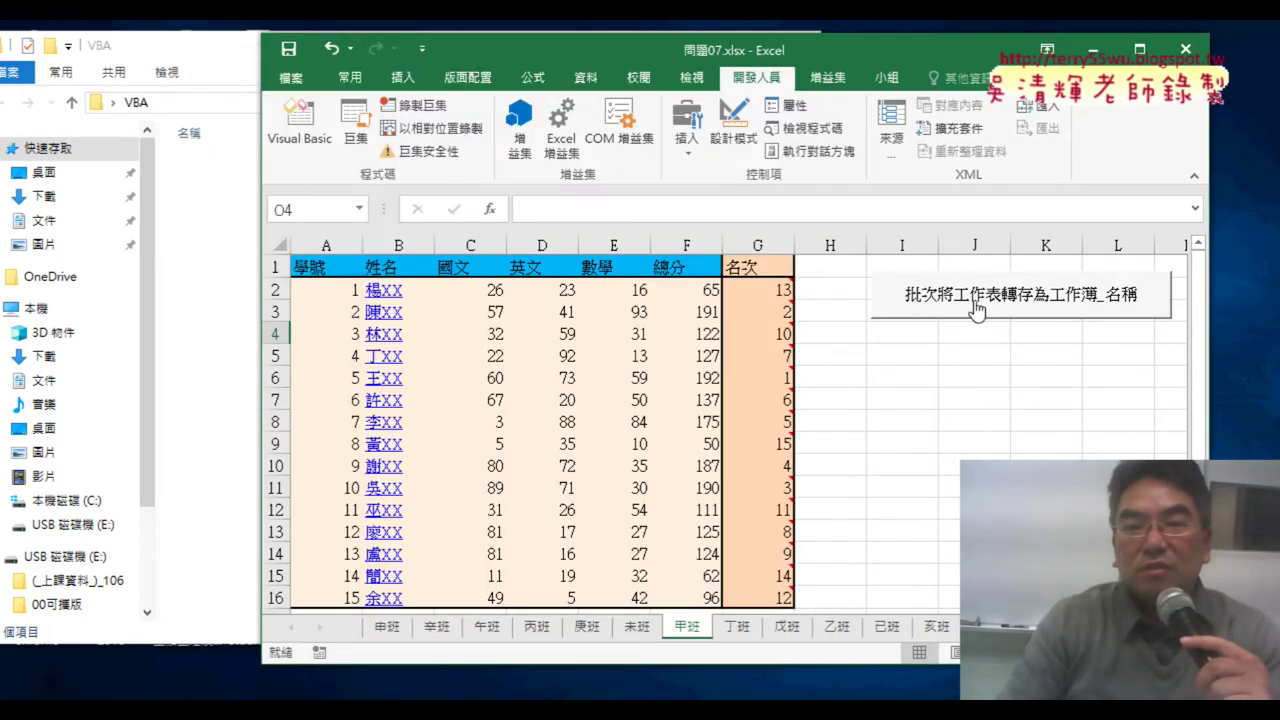
{"action": "left_click_drag", "start_coordinate": [832, 49], "coordinate": [916, 45]}
{"action": "left_click", "coordinate": [1087, 300]}
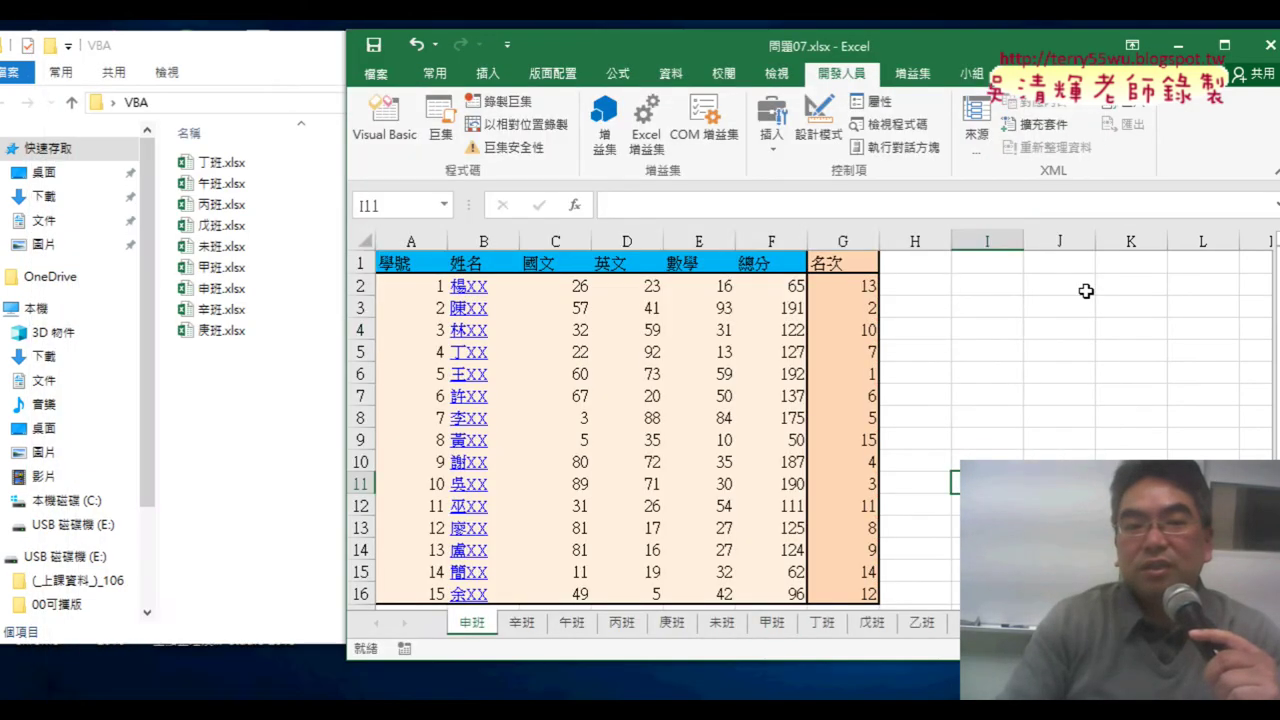
Step: Select the 13 newly saved class workbooks in the VBA folder, then bring 問題07 forward
{"action": "left_click", "coordinate": [340, 523]}
{"action": "left_click_drag", "start_coordinate": [285, 500], "coordinate": [220, 160]}
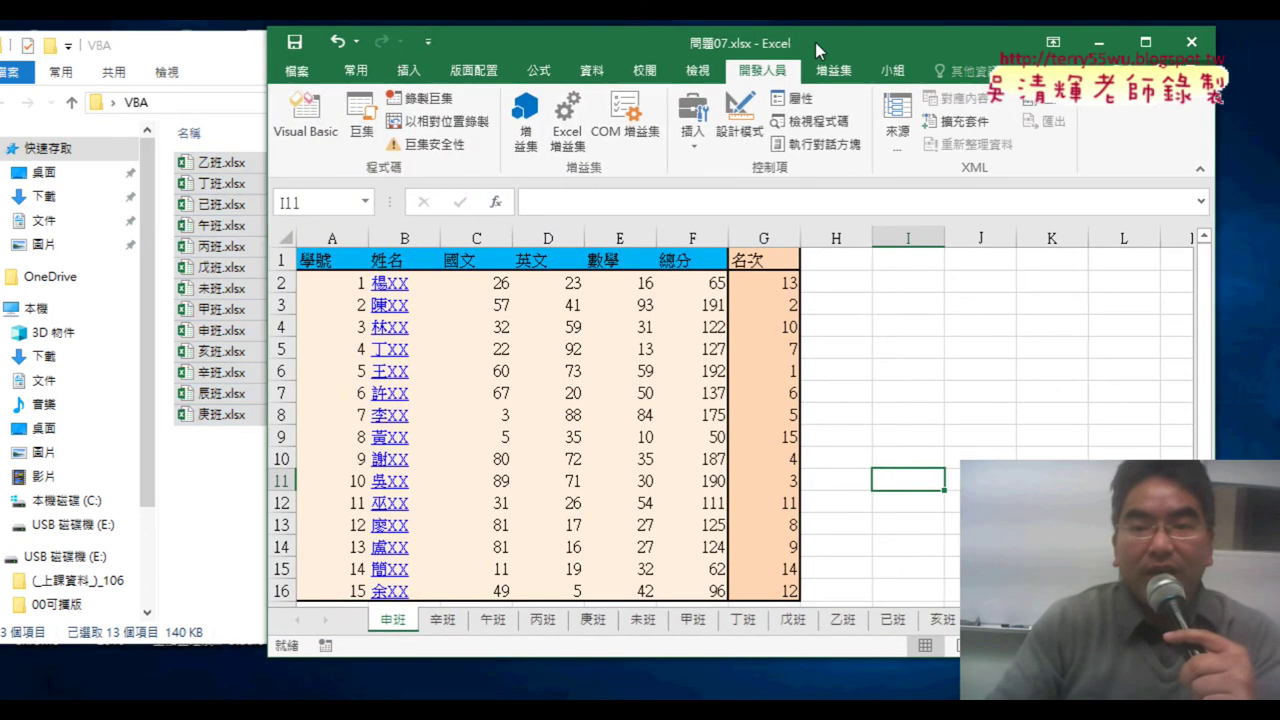
{"action": "left_click_drag", "start_coordinate": [900, 45], "coordinate": [708, 49]}
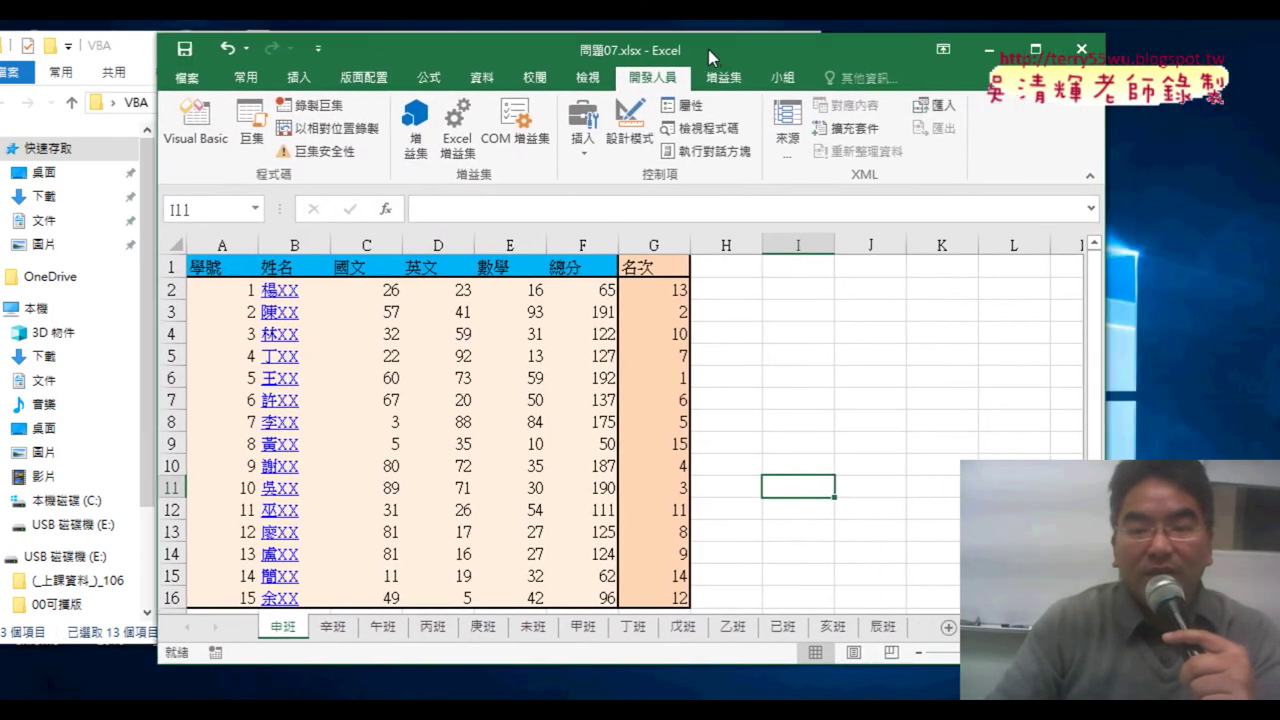
Step: Open the 甲班 button's assigned macro in the VBA editor and shrink the editor window
{"action": "left_click", "coordinate": [586, 628]}
{"action": "right_click", "coordinate": [823, 320]}
{"action": "left_click", "coordinate": [869, 468]}
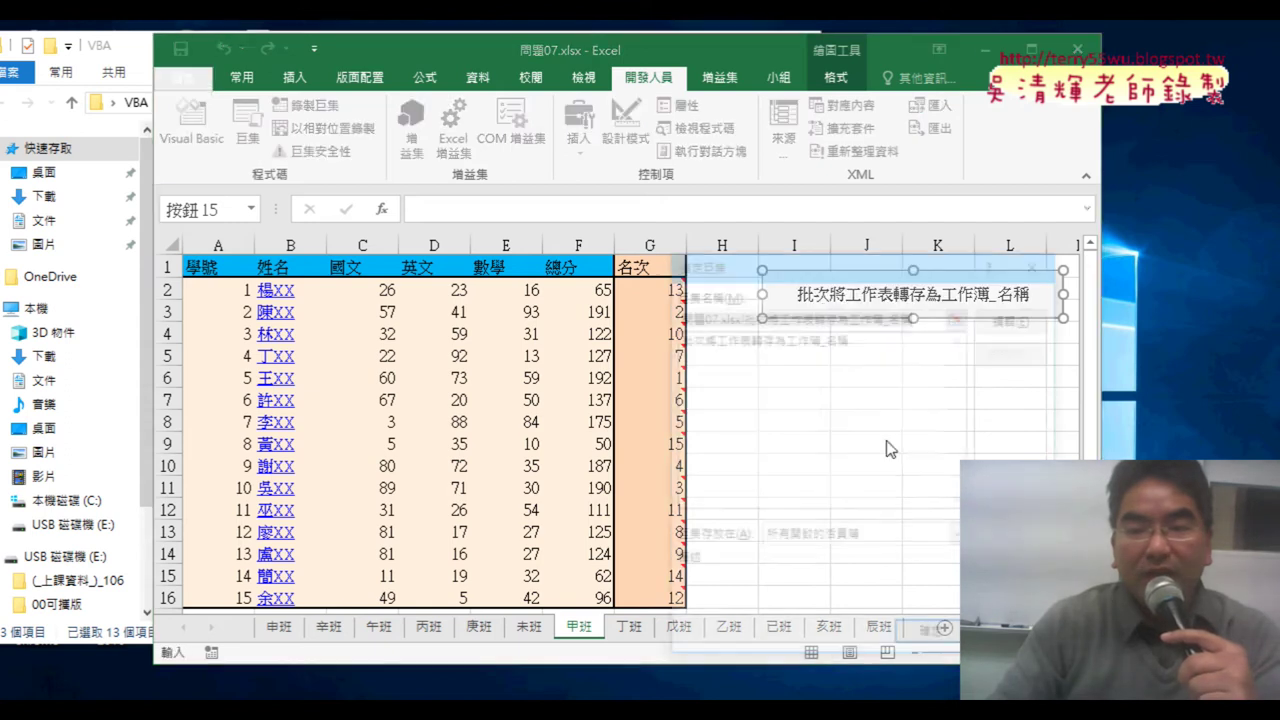
{"action": "left_click", "coordinate": [1008, 321]}
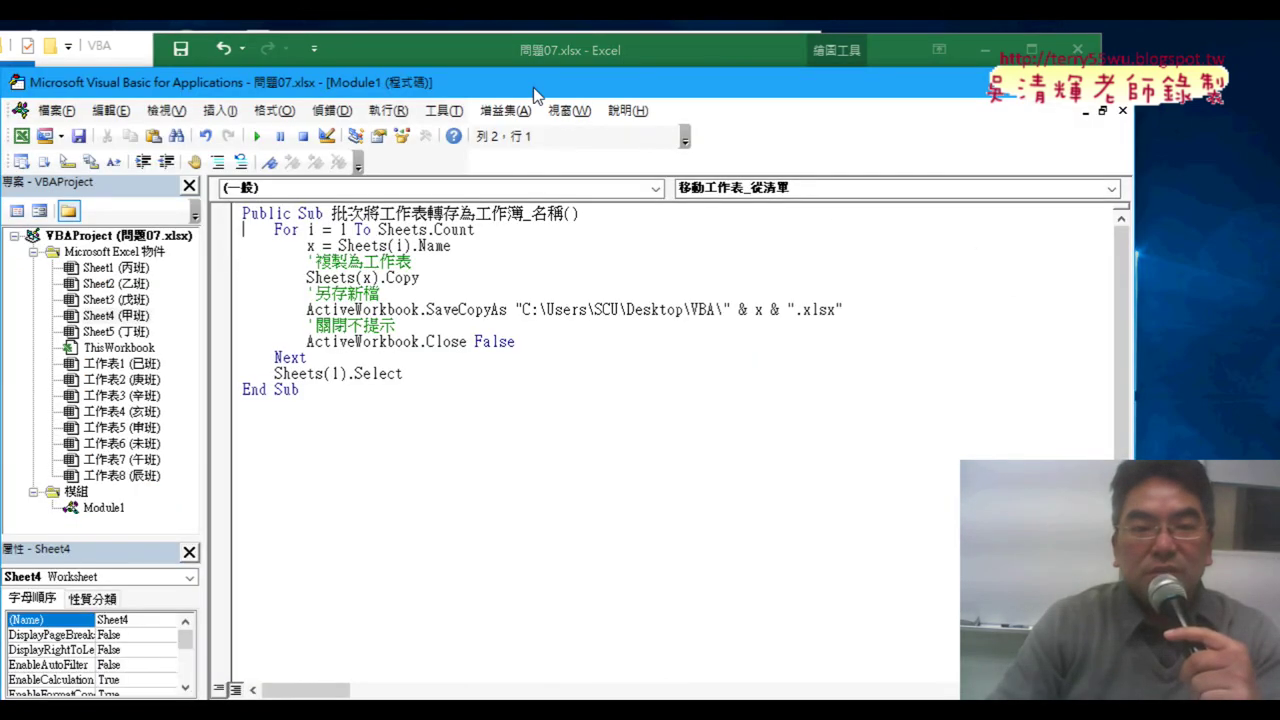
{"action": "left_click_drag", "start_coordinate": [539, 82], "coordinate": [790, 62]}
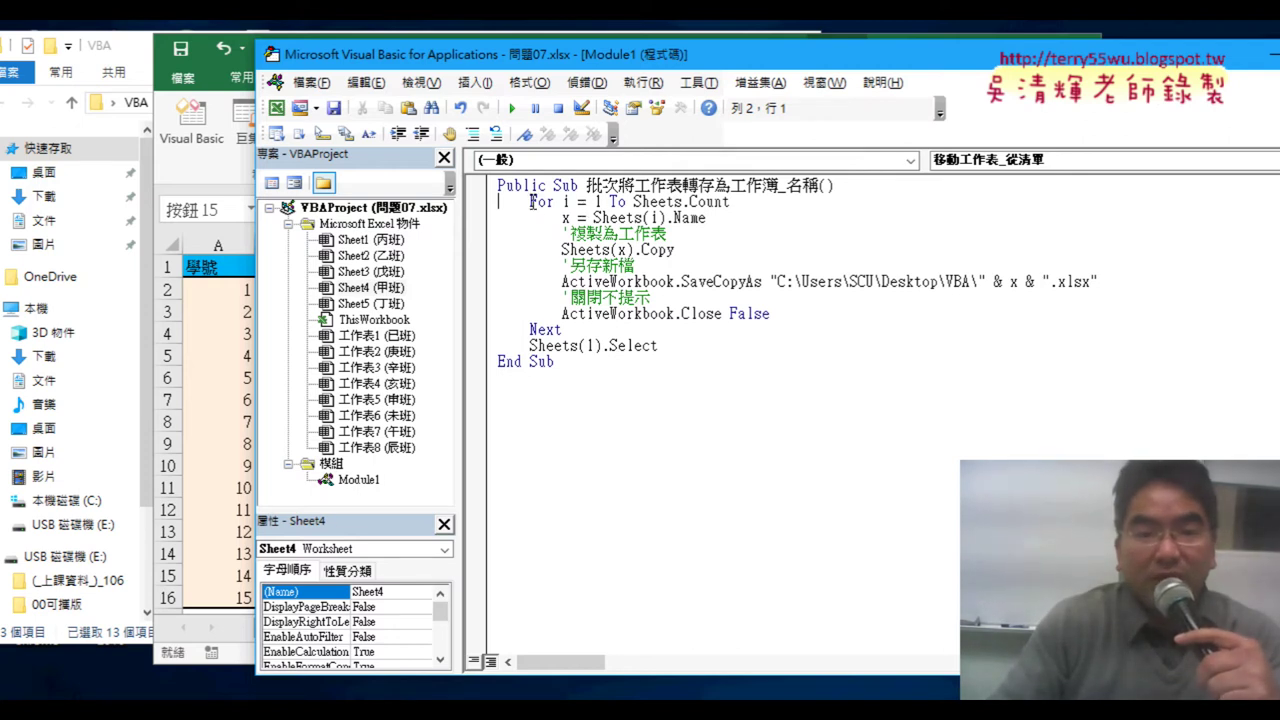
Step: Highlight the all-sheets loop and mark 申班 and 辰班 as its first and last sheets
{"action": "left_click_drag", "start_coordinate": [530, 201], "coordinate": [741, 201]}
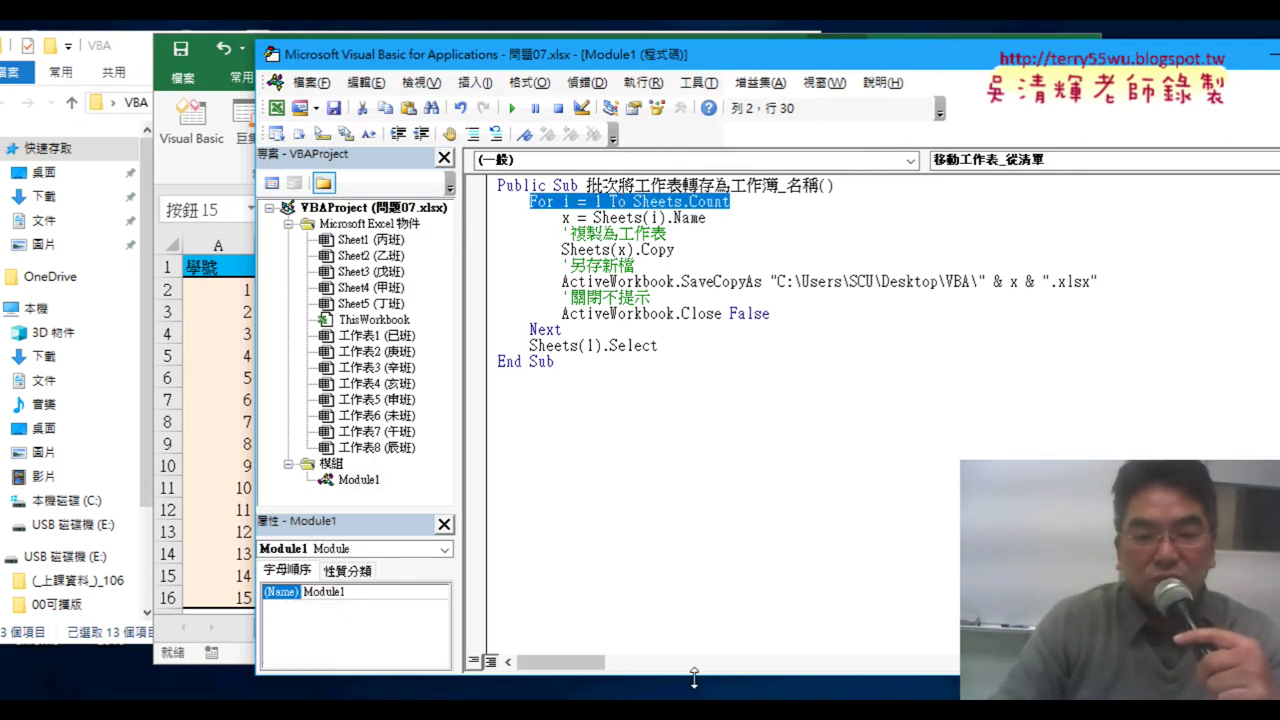
{"action": "left_click_drag", "start_coordinate": [697, 676], "coordinate": [703, 582]}
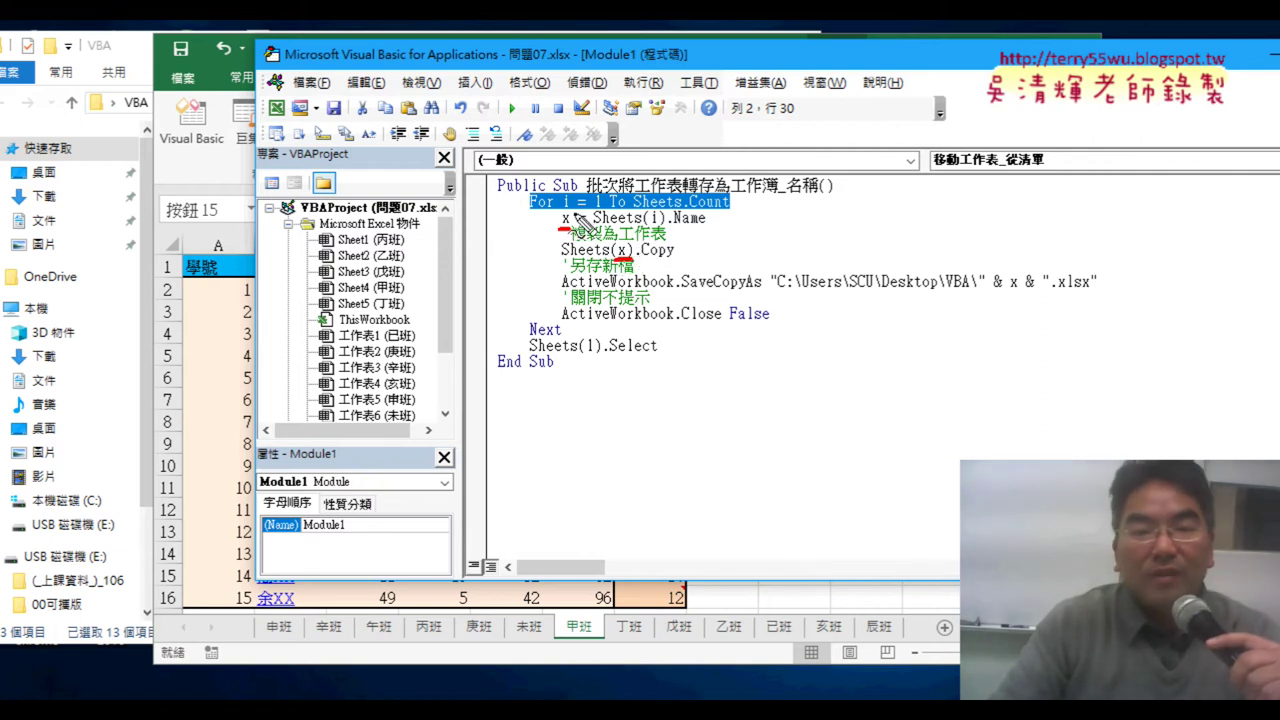
{"action": "left_click_drag", "start_coordinate": [270, 648], "coordinate": [266, 640]}
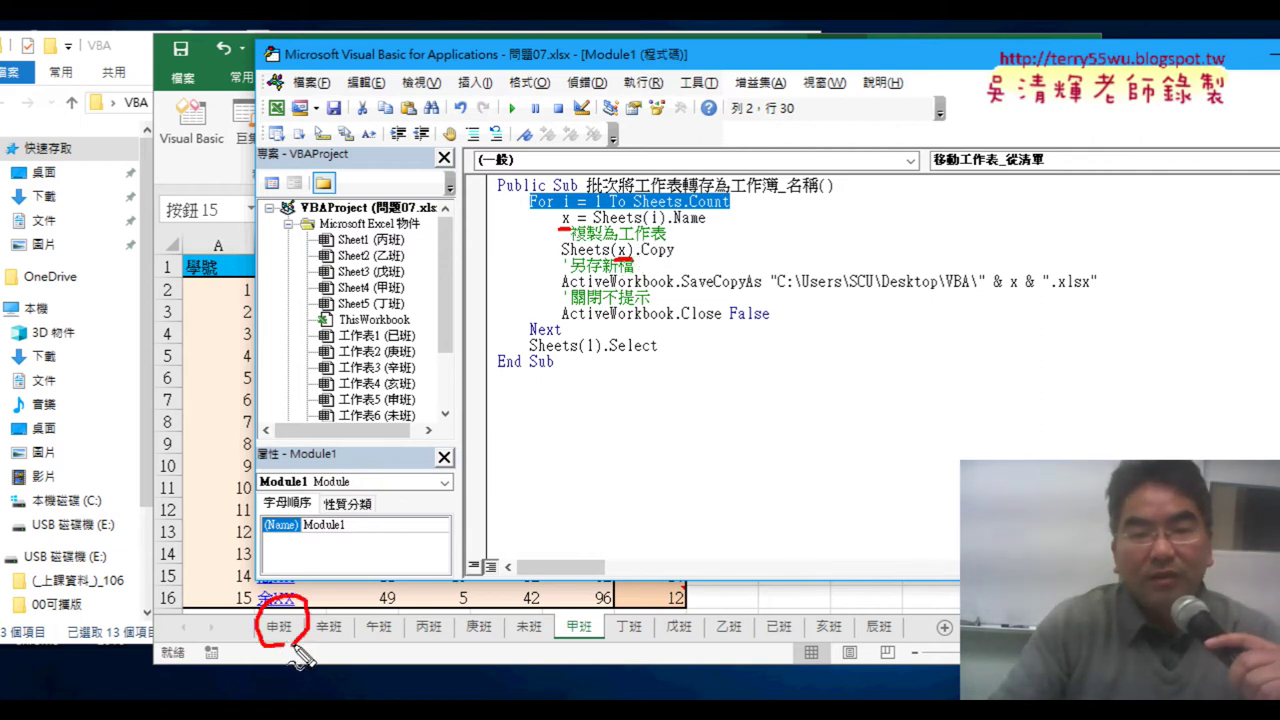
{"action": "left_click_drag", "start_coordinate": [594, 212], "coordinate": [610, 216]}
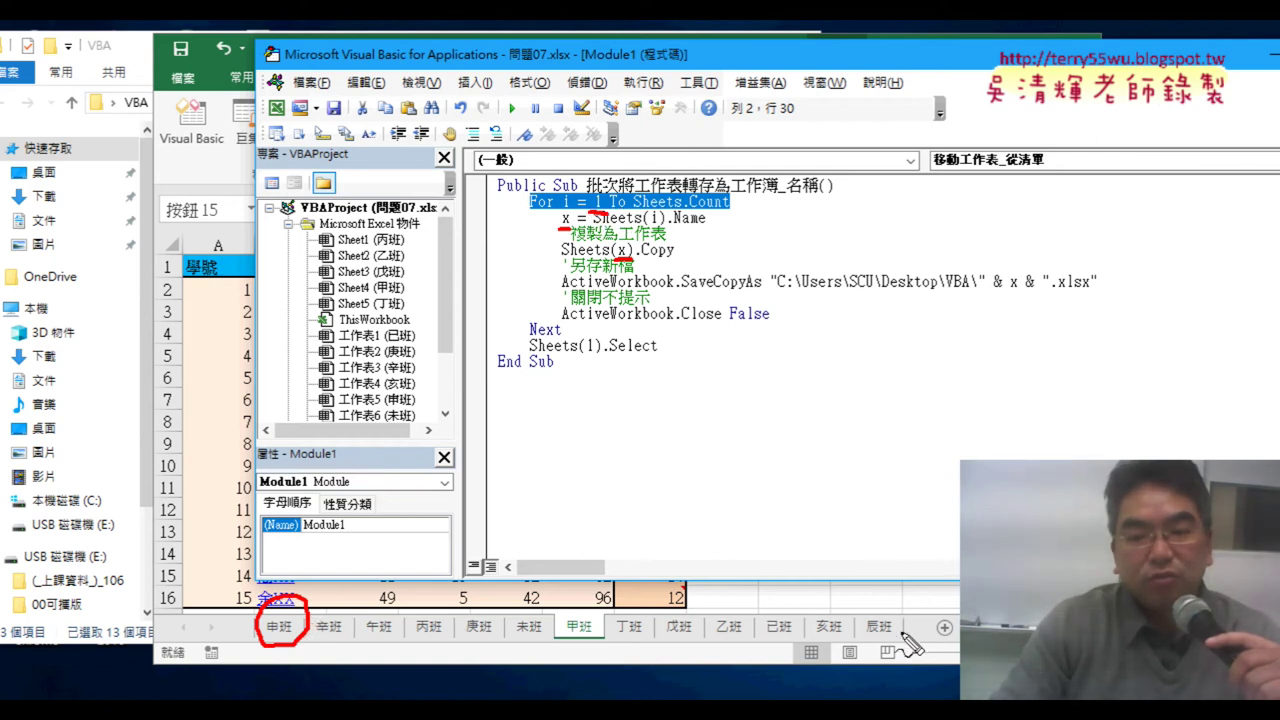
{"action": "left_click_drag", "start_coordinate": [903, 633], "coordinate": [885, 640]}
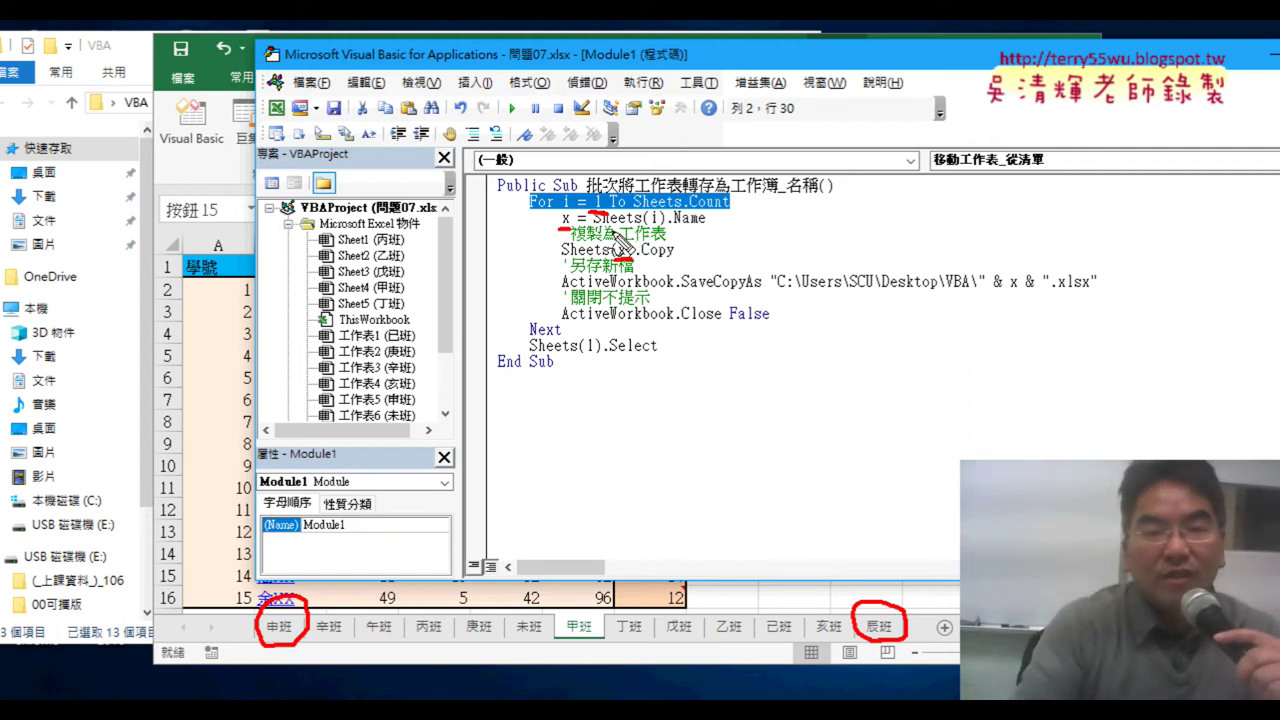
{"action": "key", "text": "Escape"}
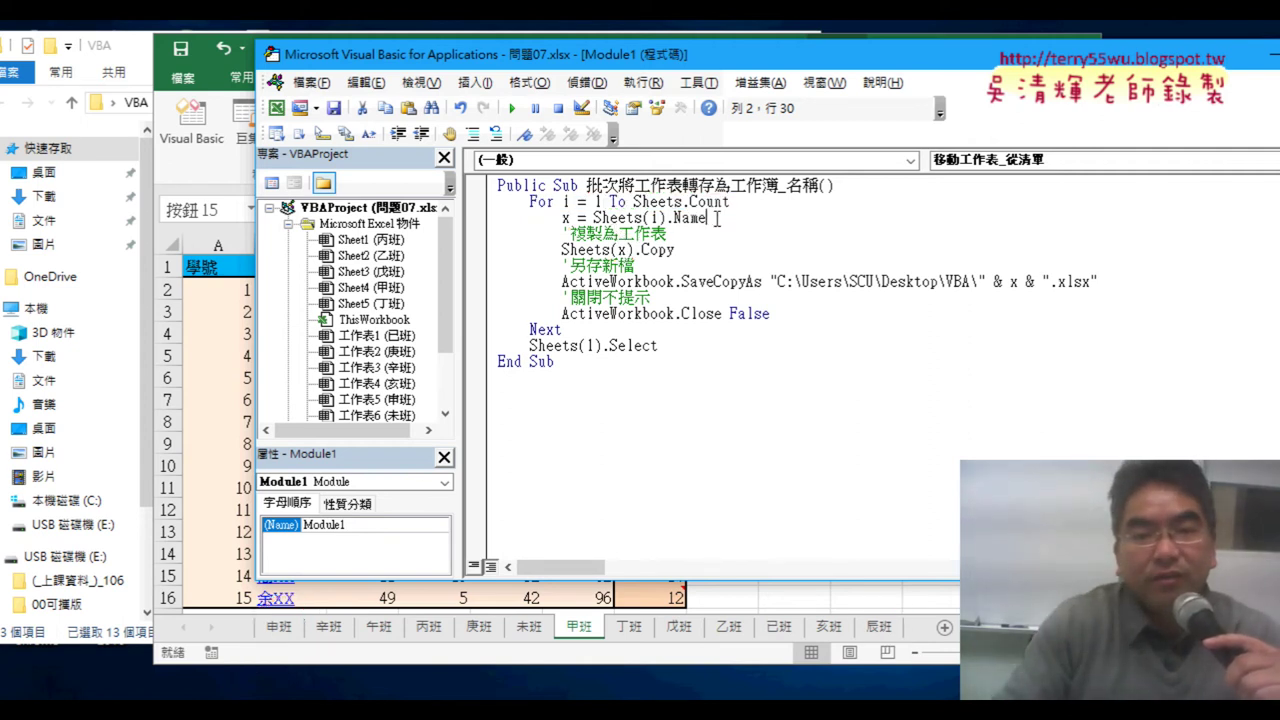
Step: Highlight Sheets(i).Name, x and Copy in the code, then open the Immediate window with Ctrl+G
{"action": "left_click_drag", "start_coordinate": [706, 218], "coordinate": [594, 218]}
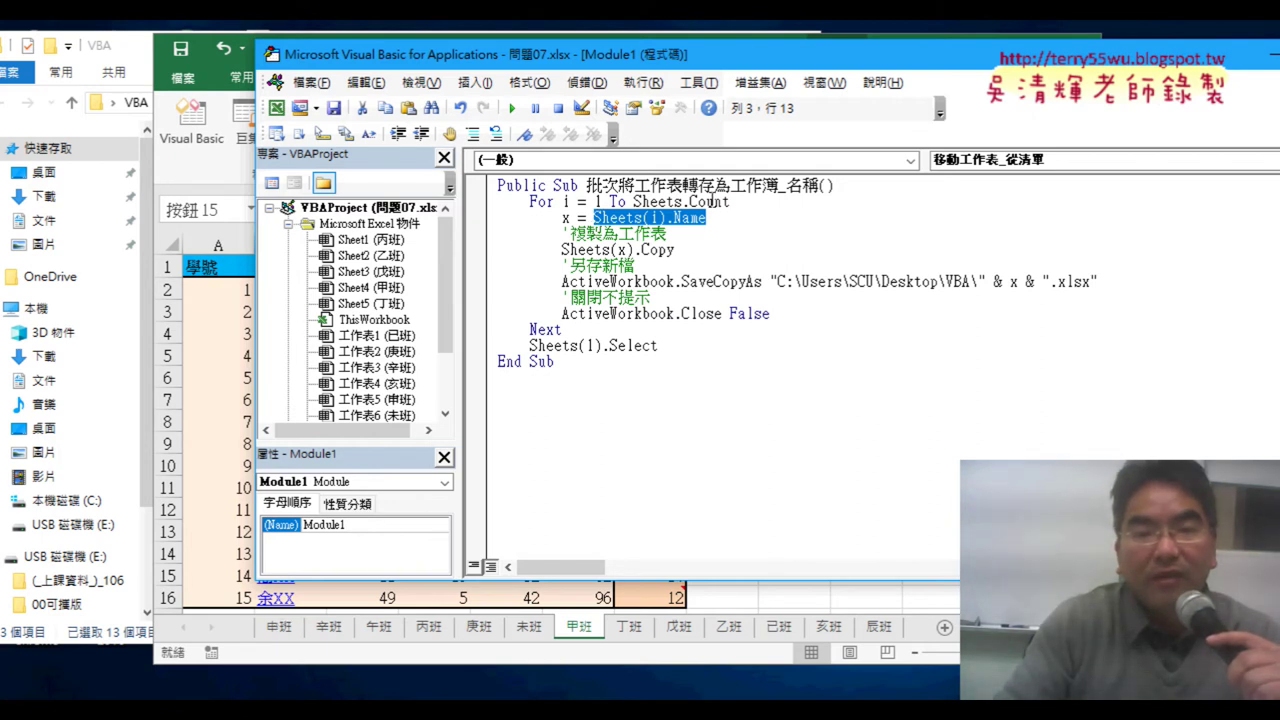
{"action": "double_click", "coordinate": [565, 218]}
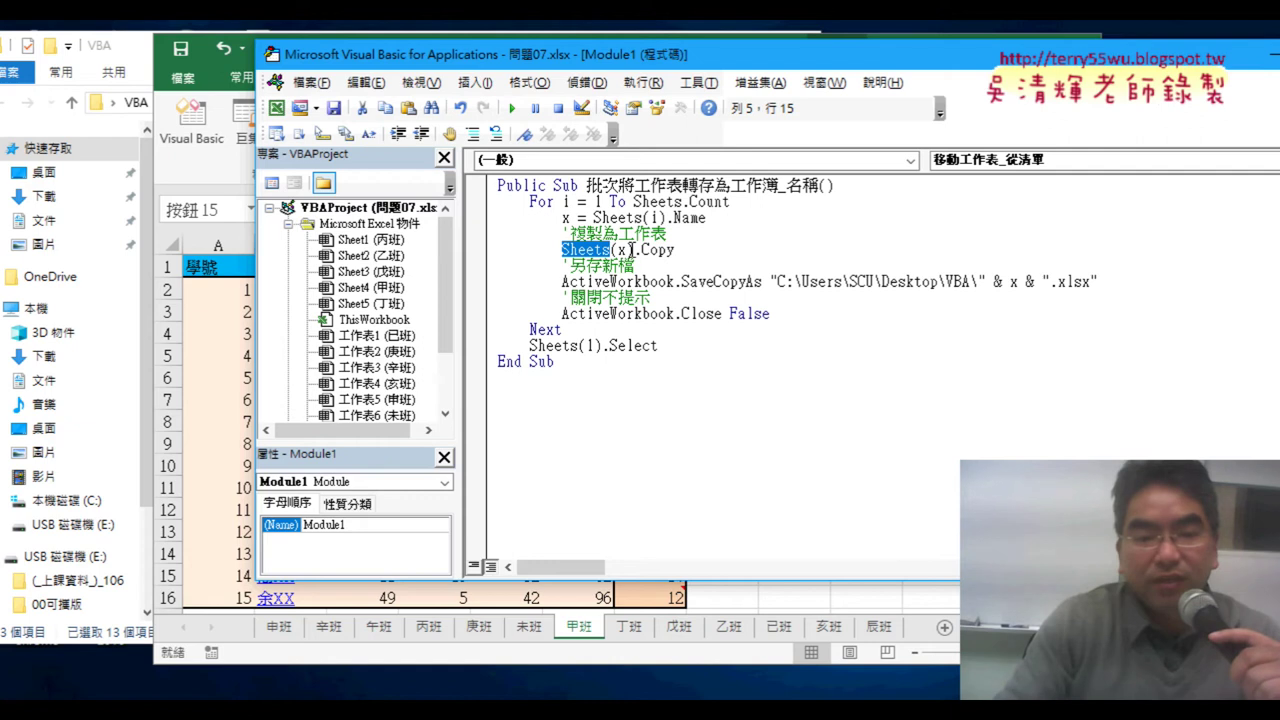
{"action": "double_click", "coordinate": [650, 249]}
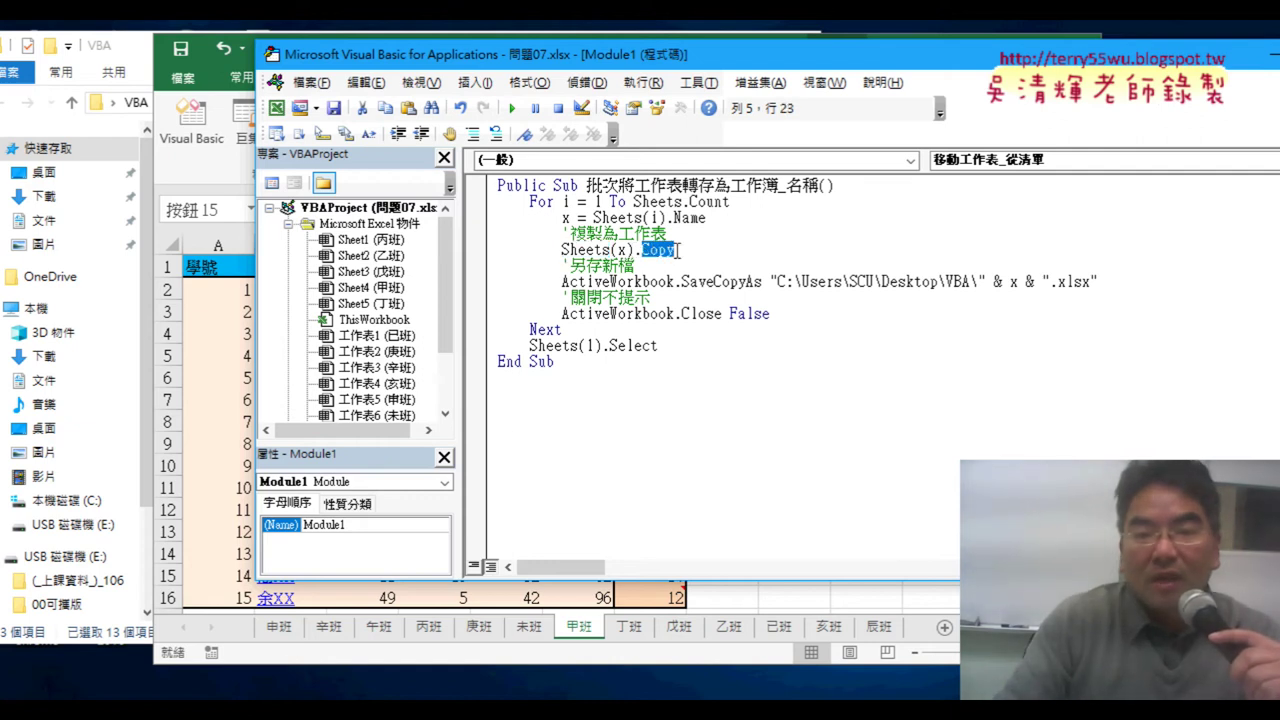
{"action": "left_click", "coordinate": [702, 249]}
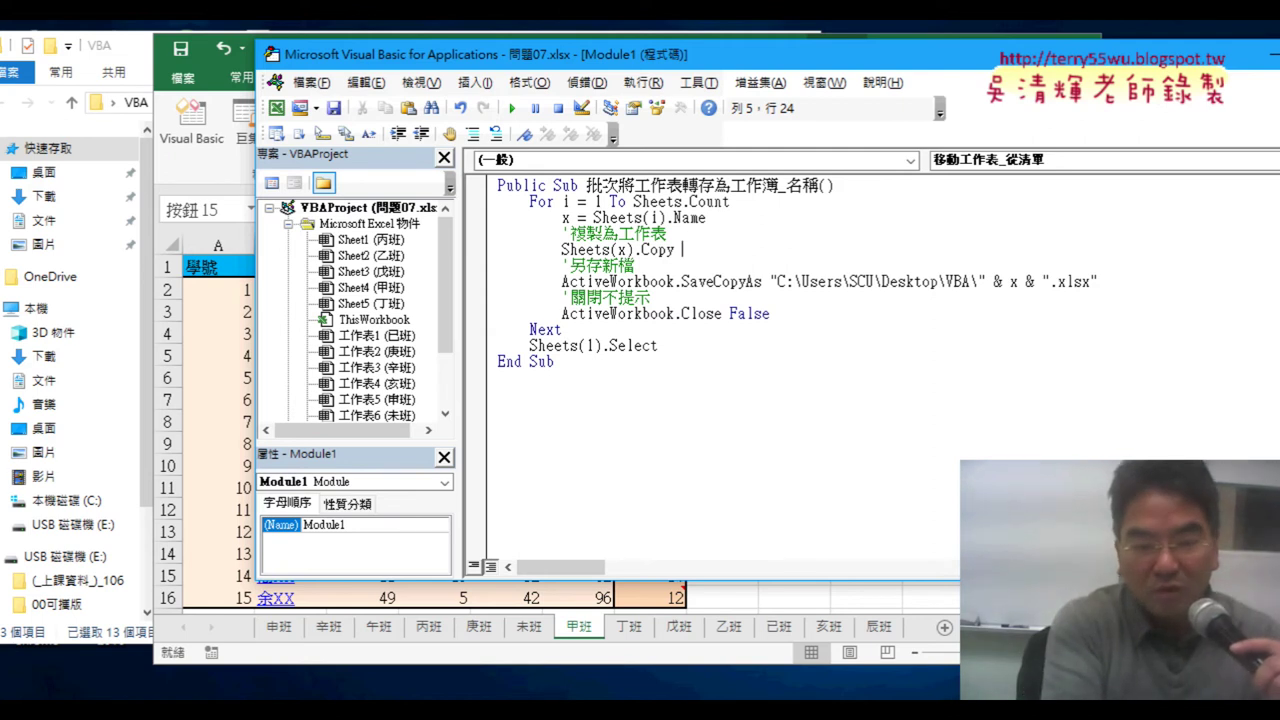
{"action": "key", "text": "ctrl+g"}
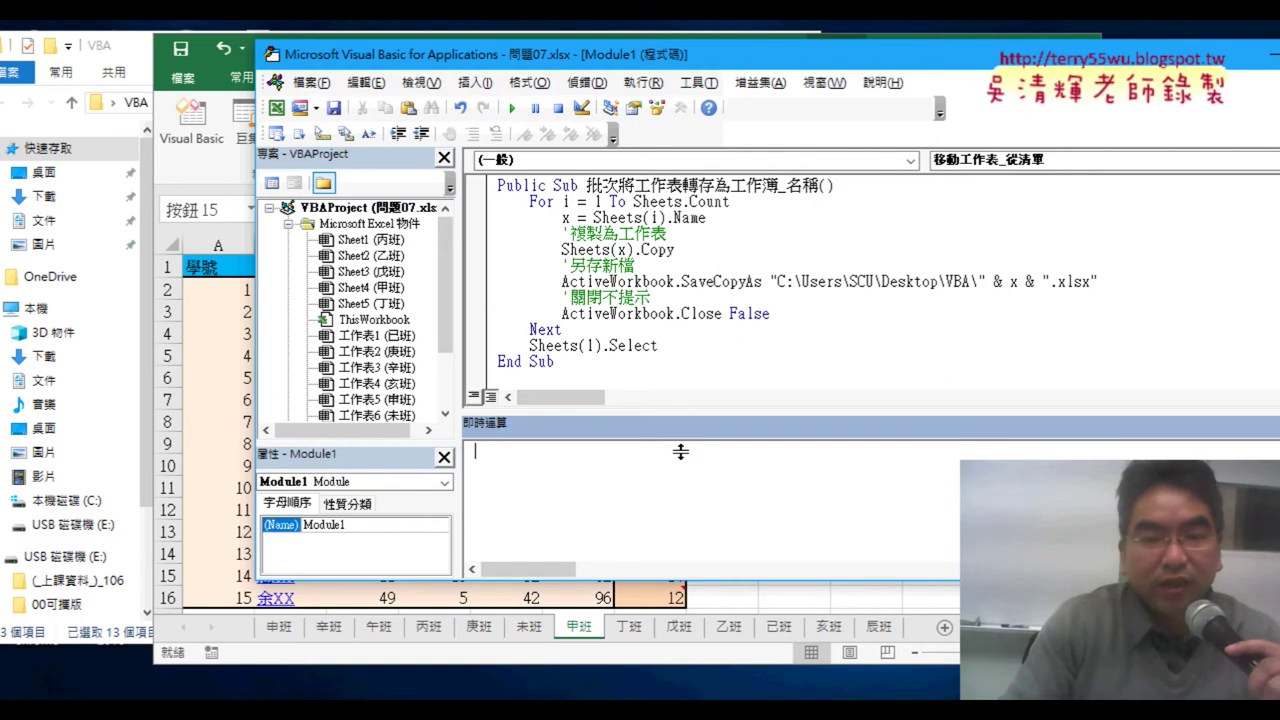
Step: Run sheets("申班").copy in the Immediate window, copying 申班 into new workbook 活頁簿28
{"action": "left_click_drag", "start_coordinate": [680, 452], "coordinate": [681, 466]}
{"action": "left_click_drag", "start_coordinate": [634, 62], "coordinate": [581, 53]}
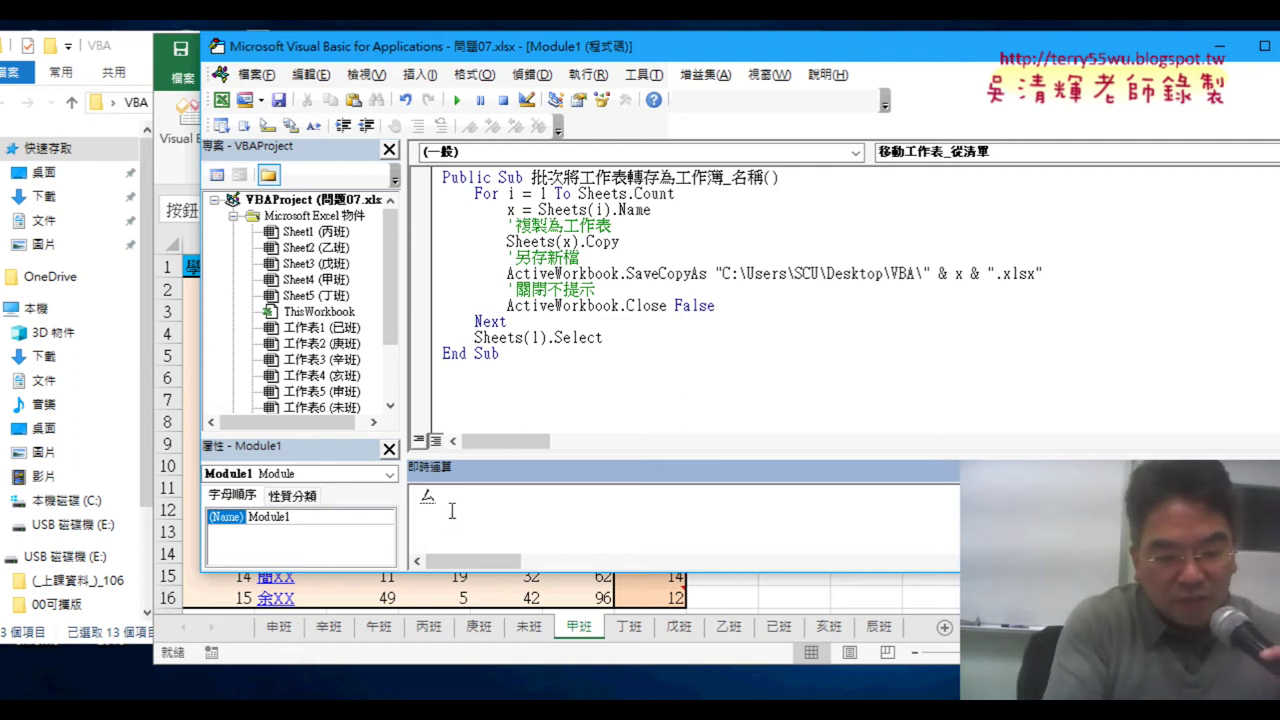
{"action": "type", "text": "sheets(\"ㄕㄣ"}
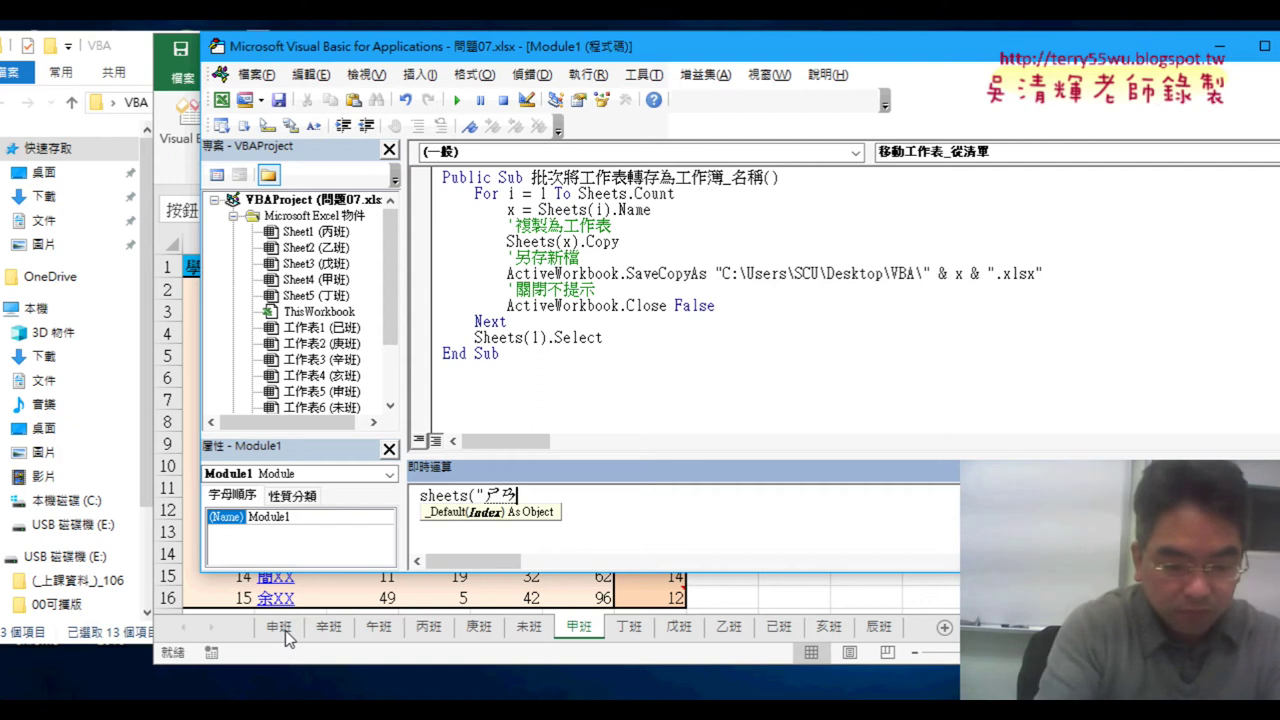
{"action": "type", "text": "ㄅㄢ"}
{"action": "type", "text": "\""}
{"action": "type", "text": ")"}
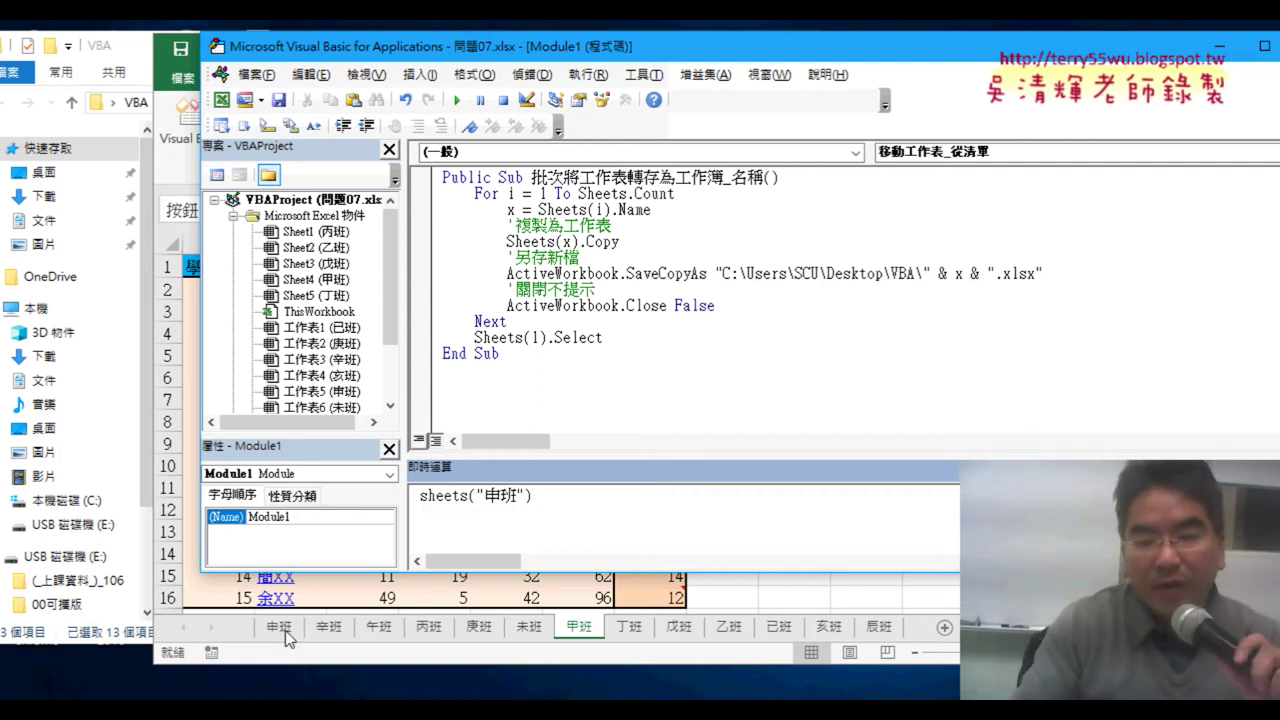
{"action": "type", "text": "."}
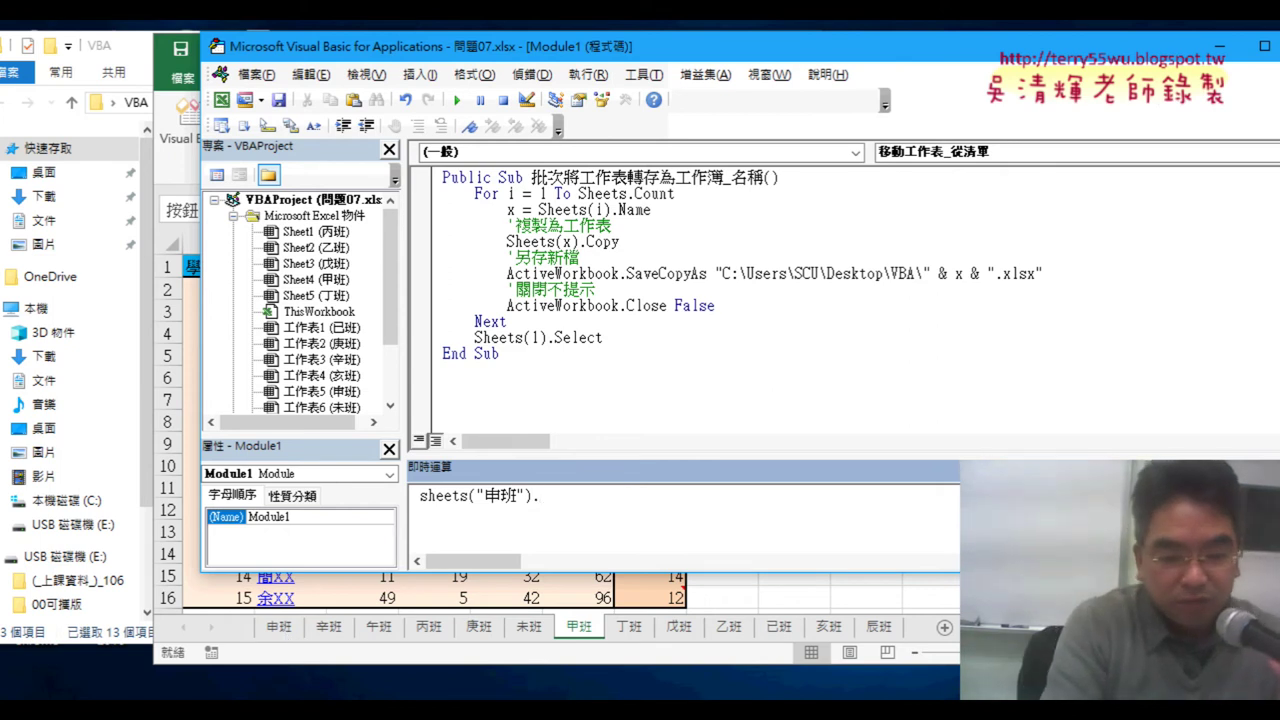
{"action": "type", "text": "ㄒ"}
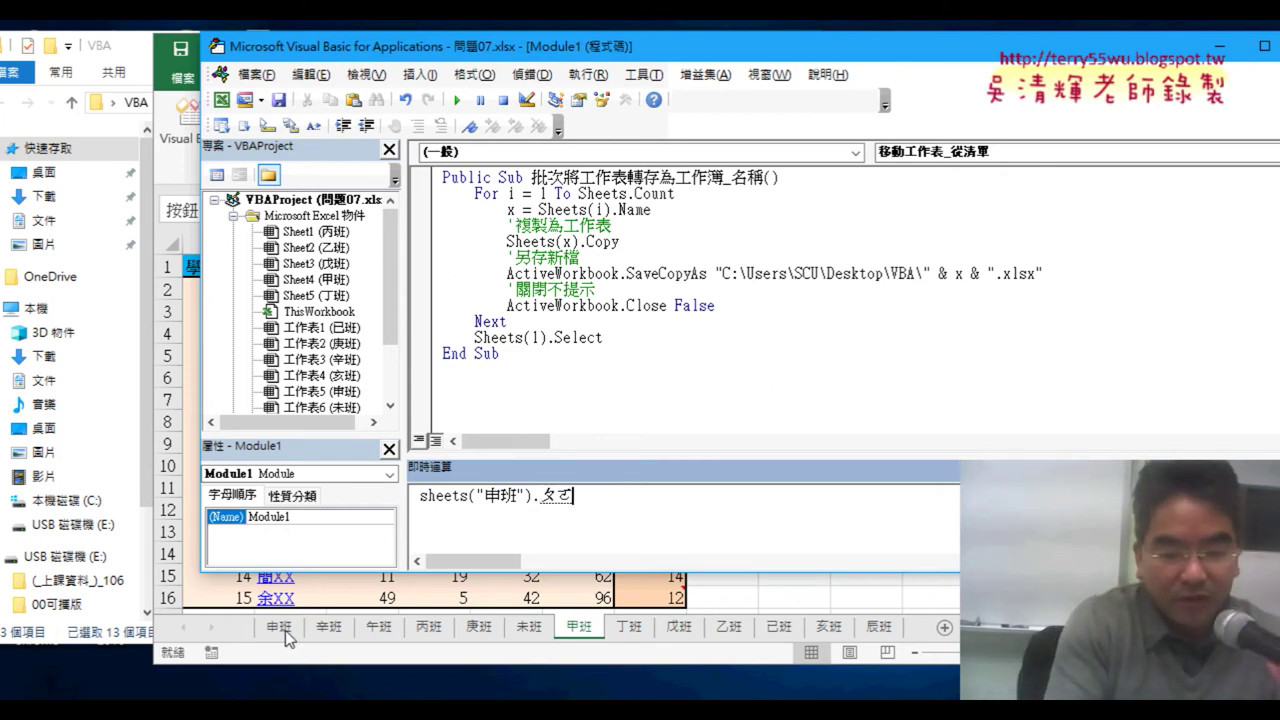
{"action": "type", "text": "py"}
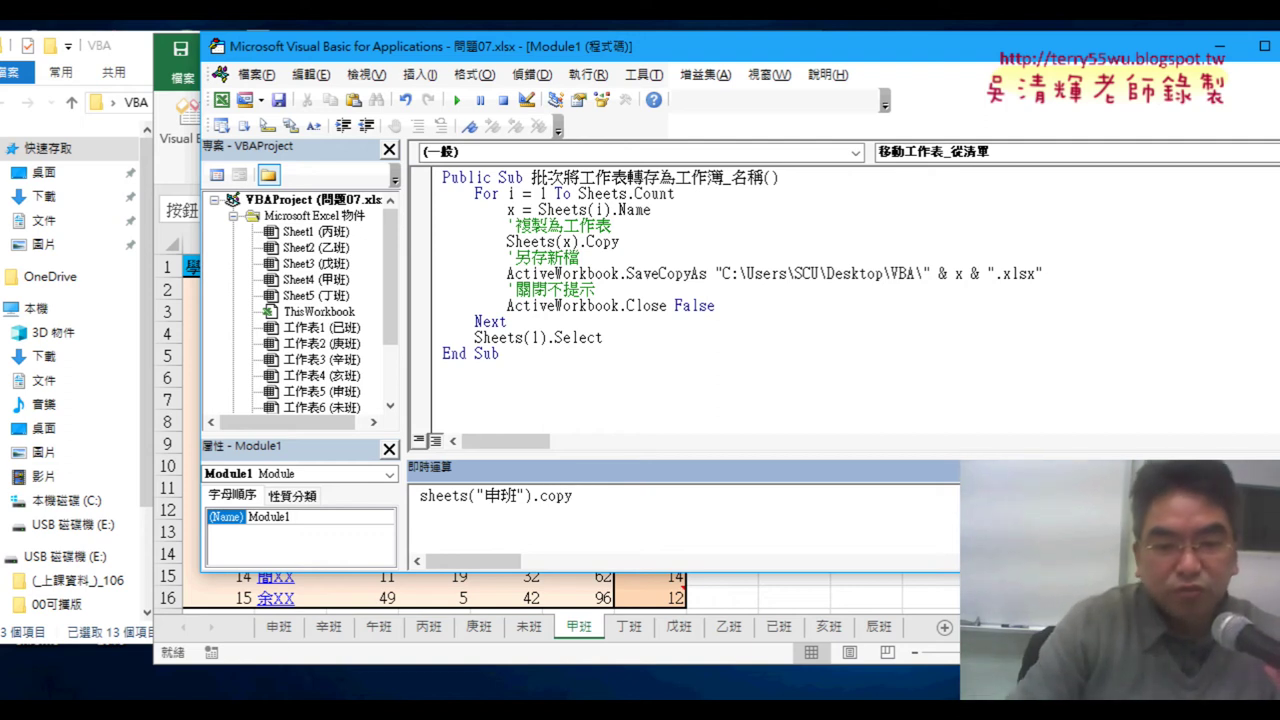
{"action": "left_click_drag", "start_coordinate": [592, 496], "coordinate": [400, 496]}
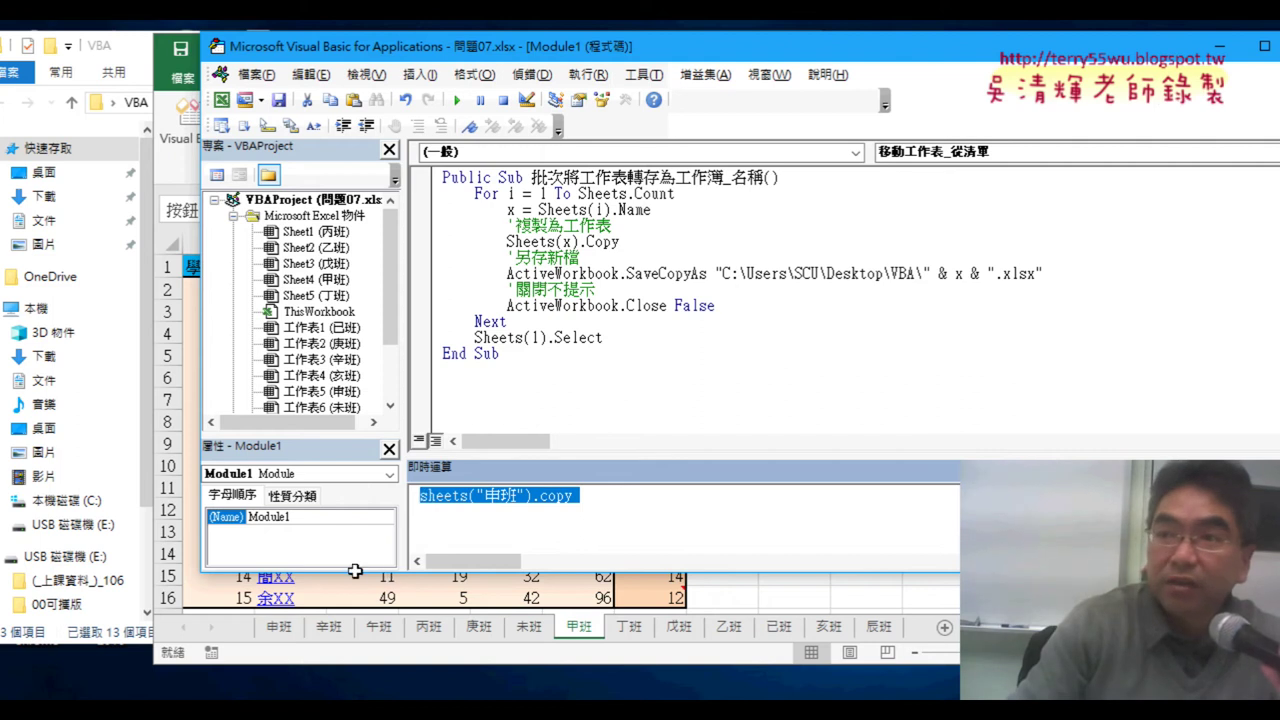
{"action": "left_click", "coordinate": [601, 498]}
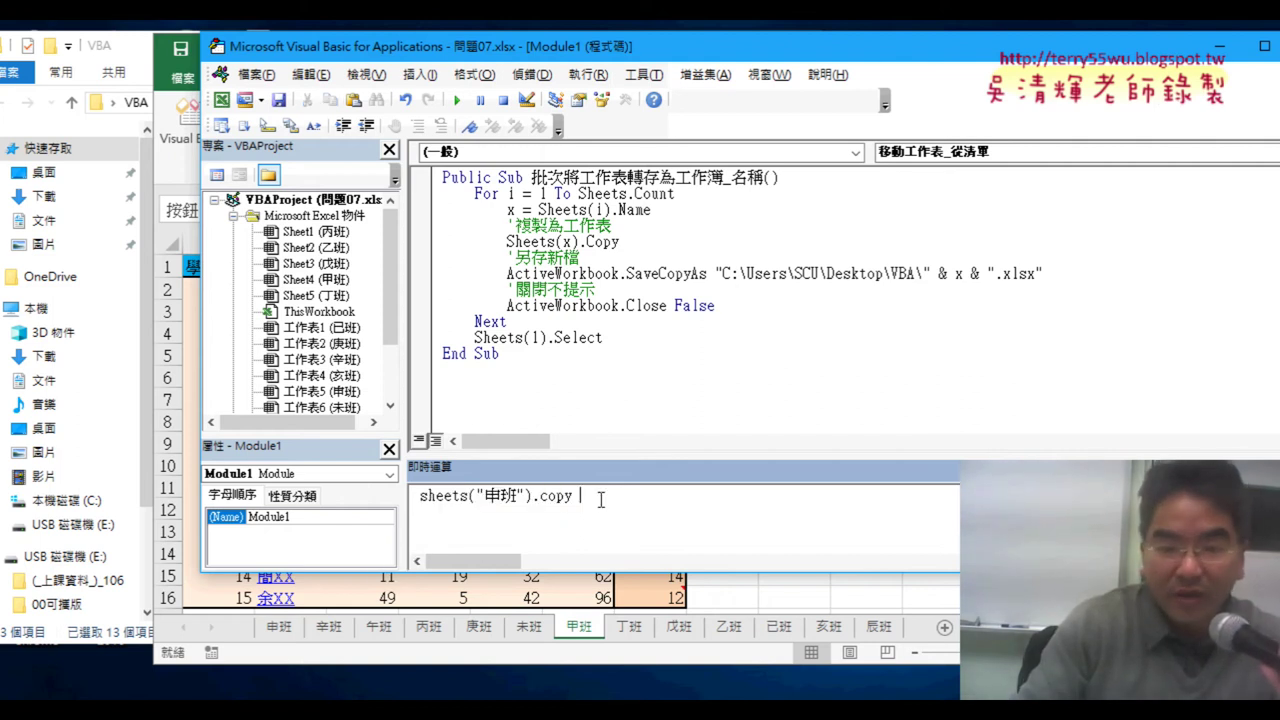
{"action": "key", "text": "Return"}
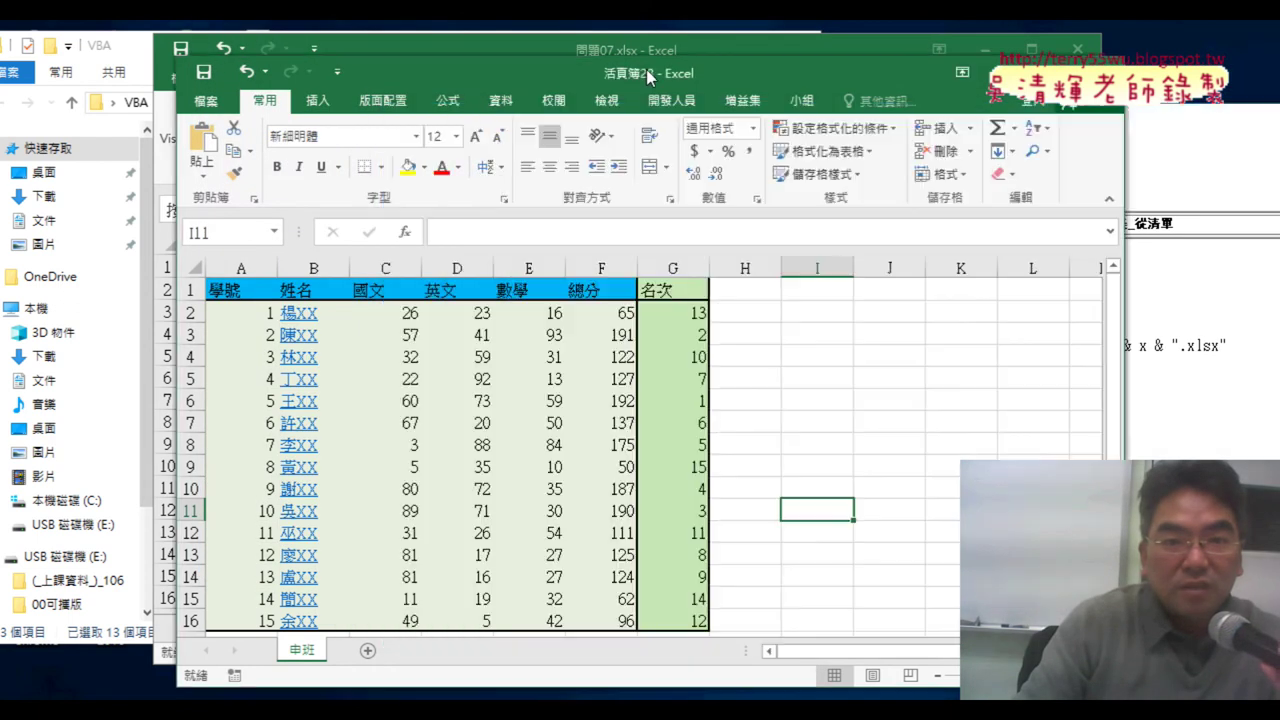
Step: Close workbook 活頁簿28 without saving and return to the VBA editor with Alt+F11
{"action": "left_click_drag", "start_coordinate": [646, 69], "coordinate": [564, 76]}
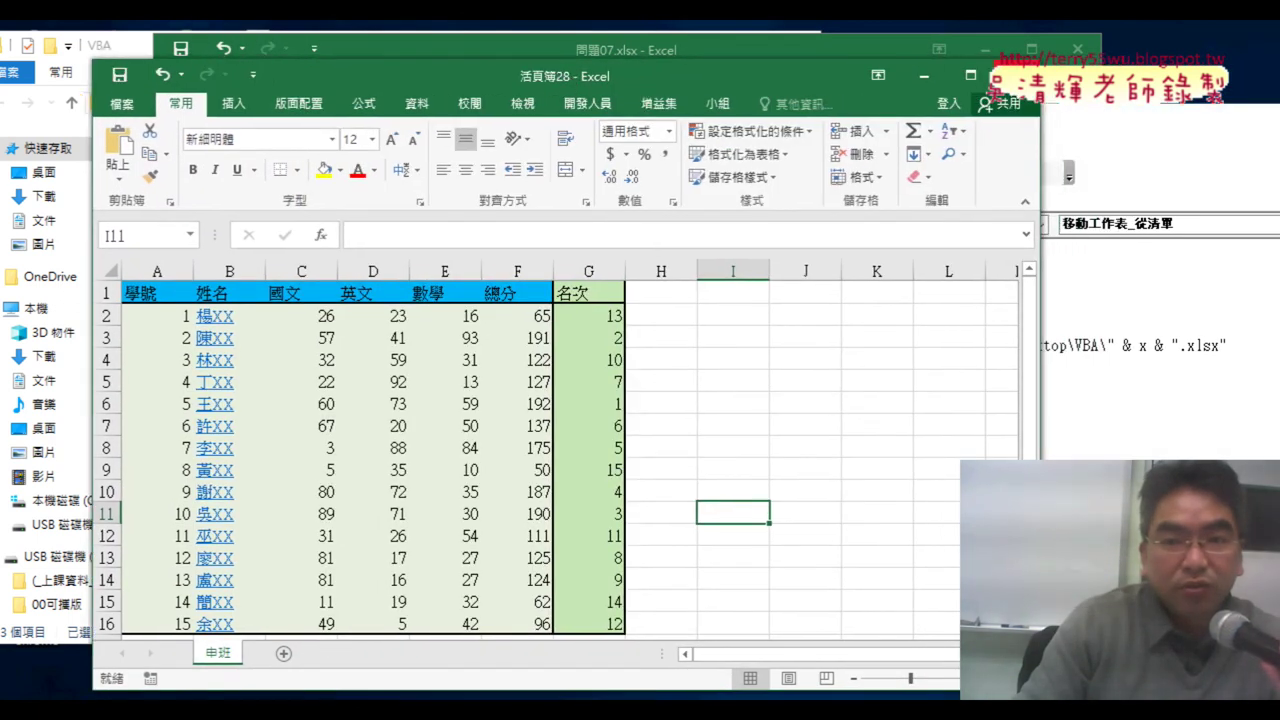
{"action": "left_click", "coordinate": [1016, 75]}
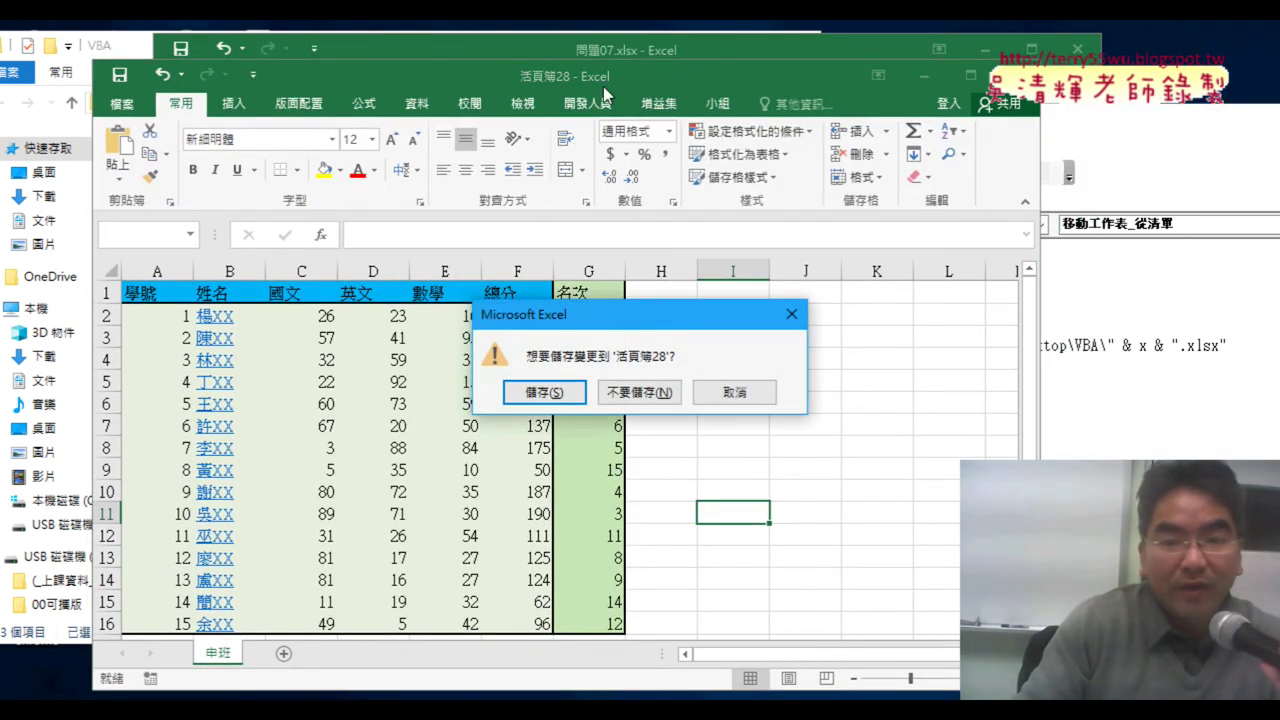
{"action": "left_click", "coordinate": [651, 393]}
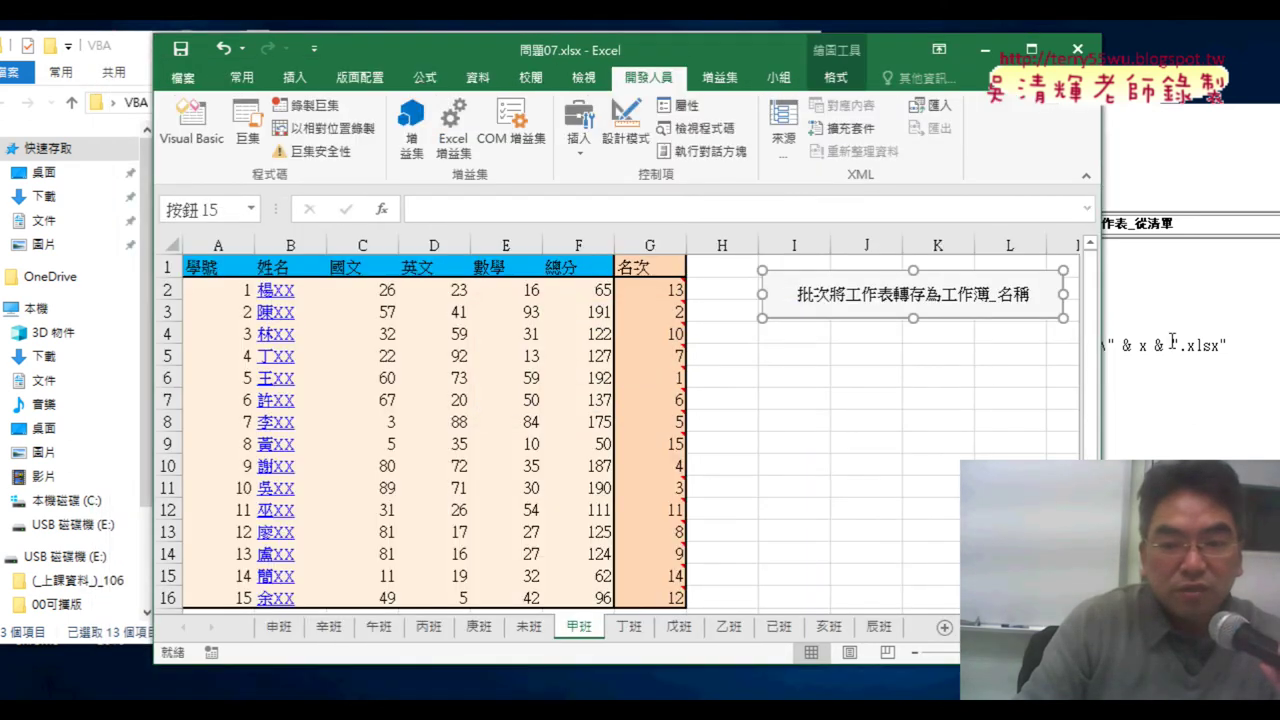
{"action": "key", "text": "alt+F11"}
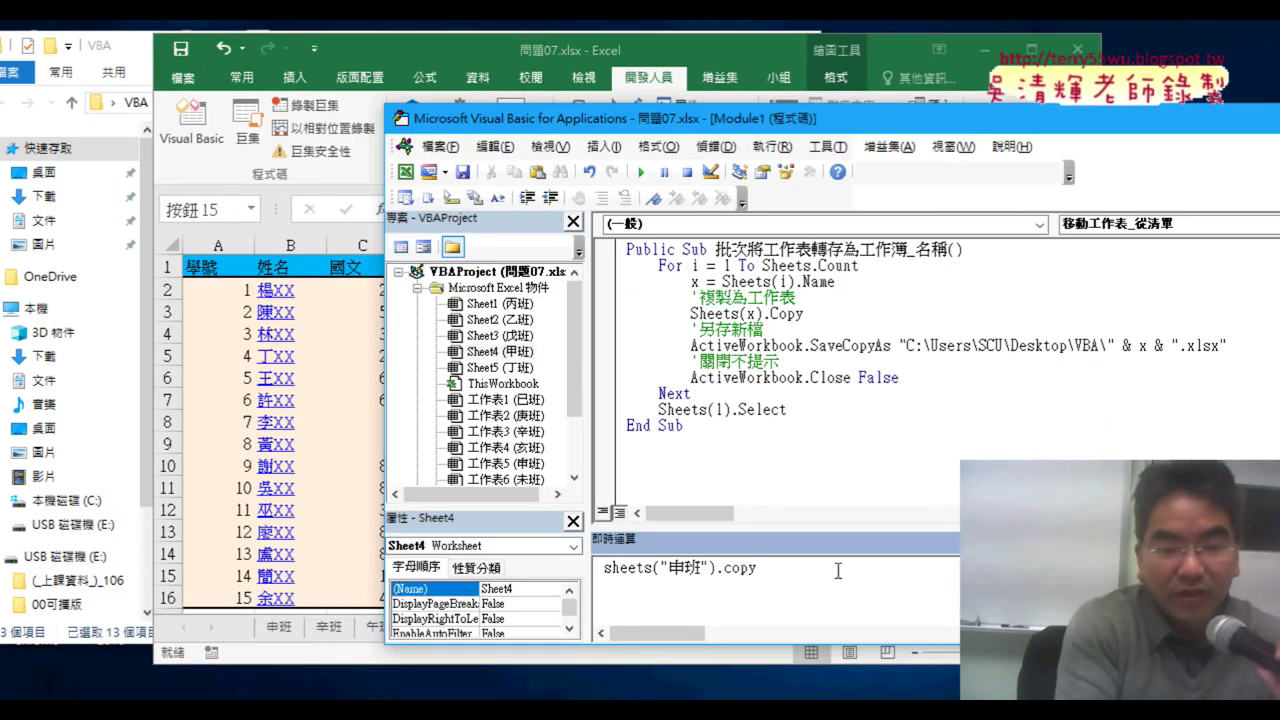
Step: Run sheets("申班").copy after:=sheets(1), adding a 申班 (2) sheet right after 申班
{"action": "type", "text": " a"}
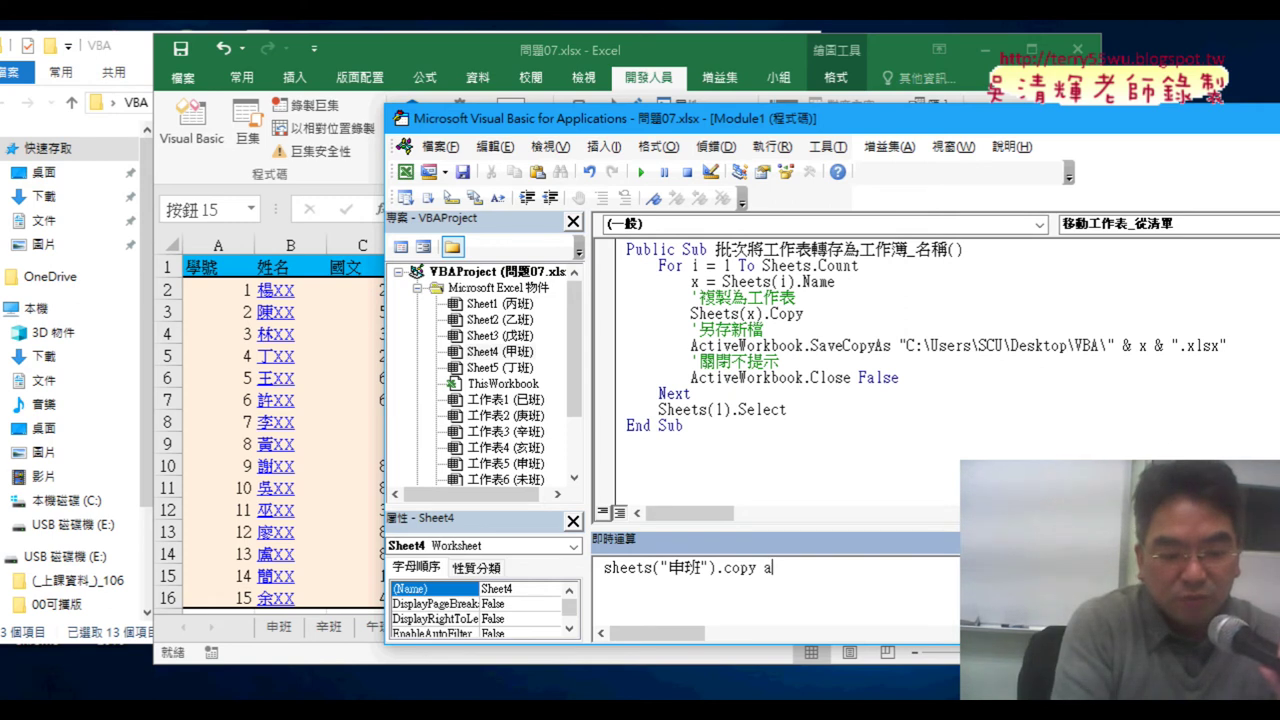
{"action": "type", "text": "fterr:="}
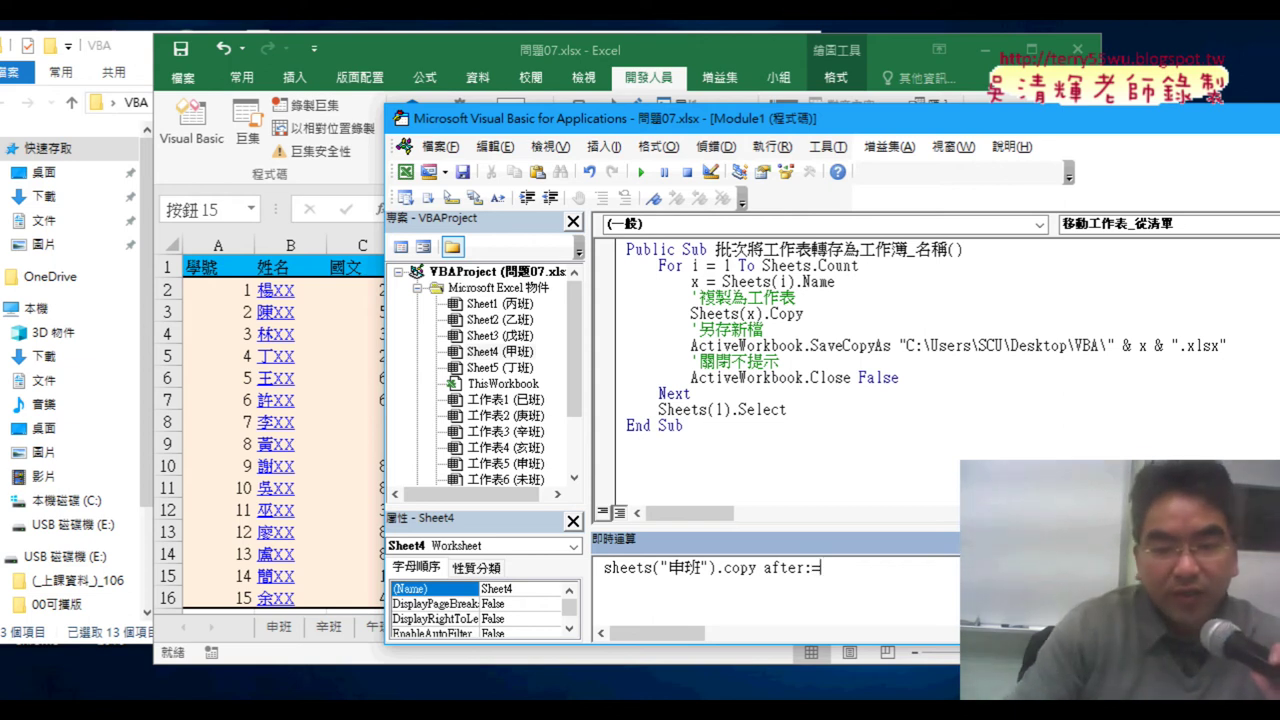
{"action": "left_click_drag", "start_coordinate": [715, 568], "coordinate": [603, 568]}
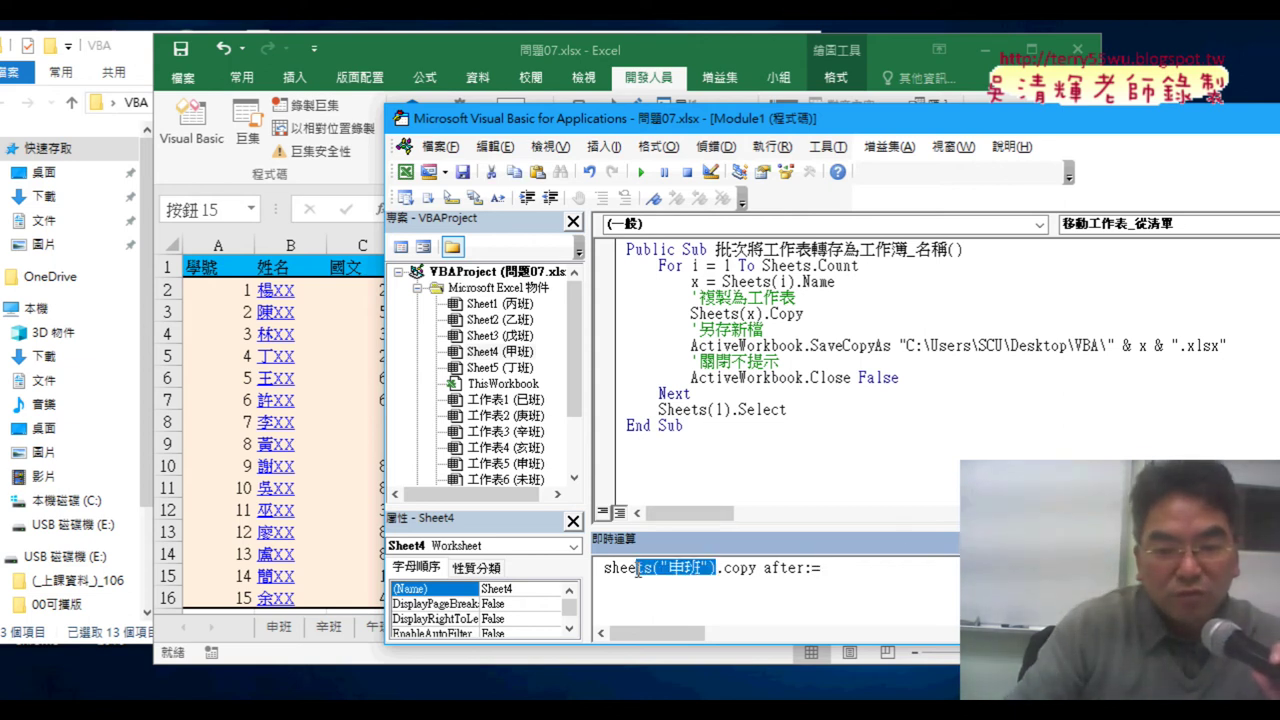
{"action": "mouse_move", "coordinate": [830, 580]}
{"action": "left_mouse_down"}
{"action": "mouse_move", "coordinate": [824, 570]}
{"action": "mouse_move", "coordinate": [932, 568]}
{"action": "left_mouse_up"}
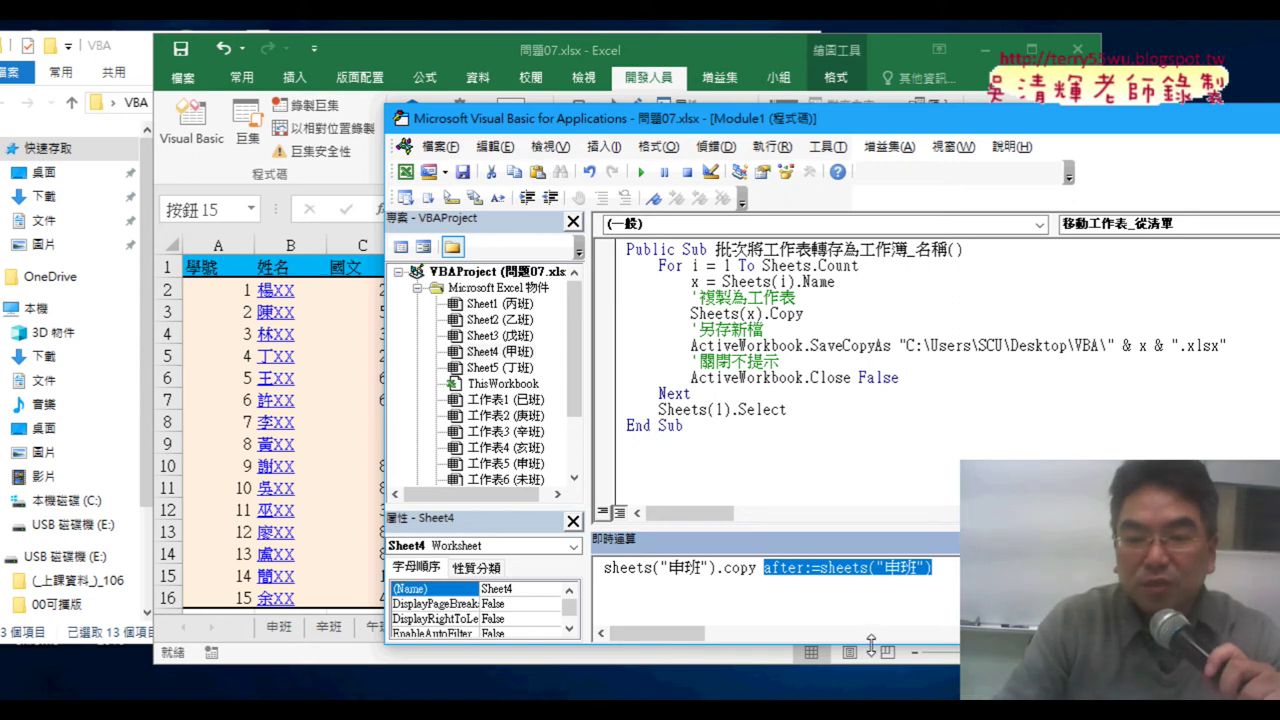
{"action": "left_click_drag", "start_coordinate": [871, 644], "coordinate": [885, 582]}
{"action": "left_click", "coordinate": [921, 505]}
{"action": "left_click_drag", "start_coordinate": [921, 505], "coordinate": [901, 505]}
{"action": "type", "text": "1"}
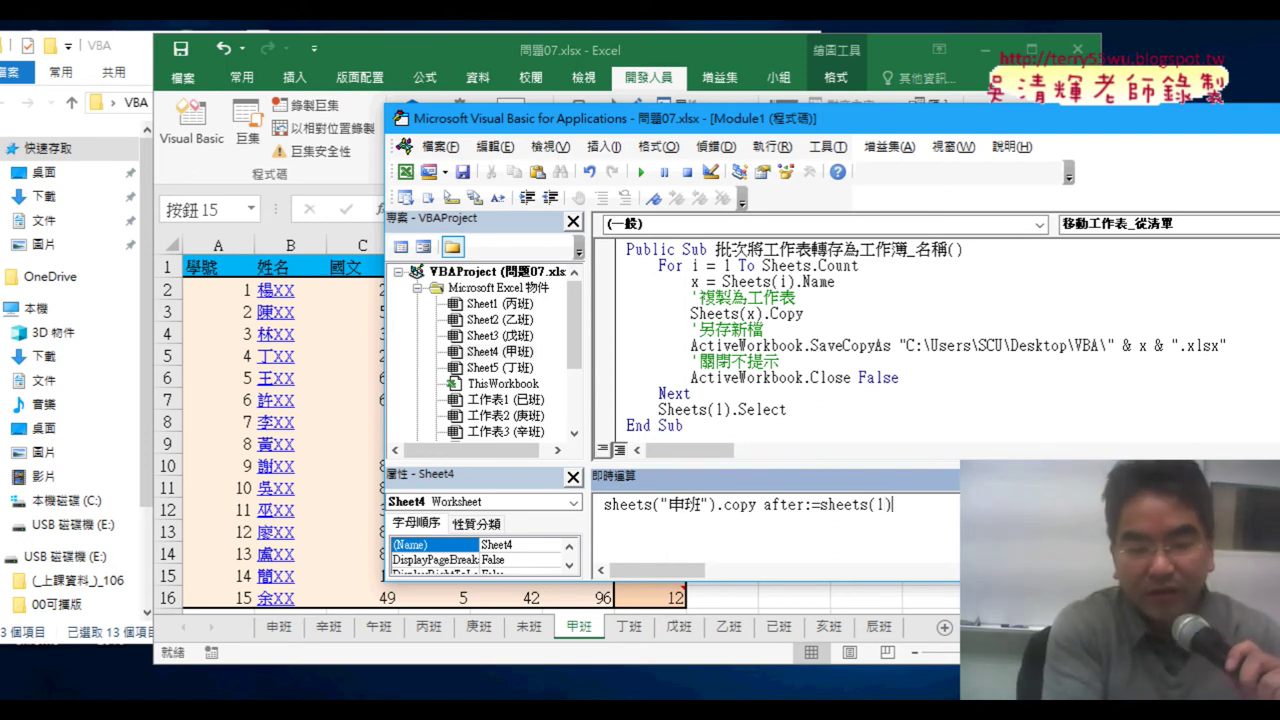
{"action": "key", "text": "Return"}
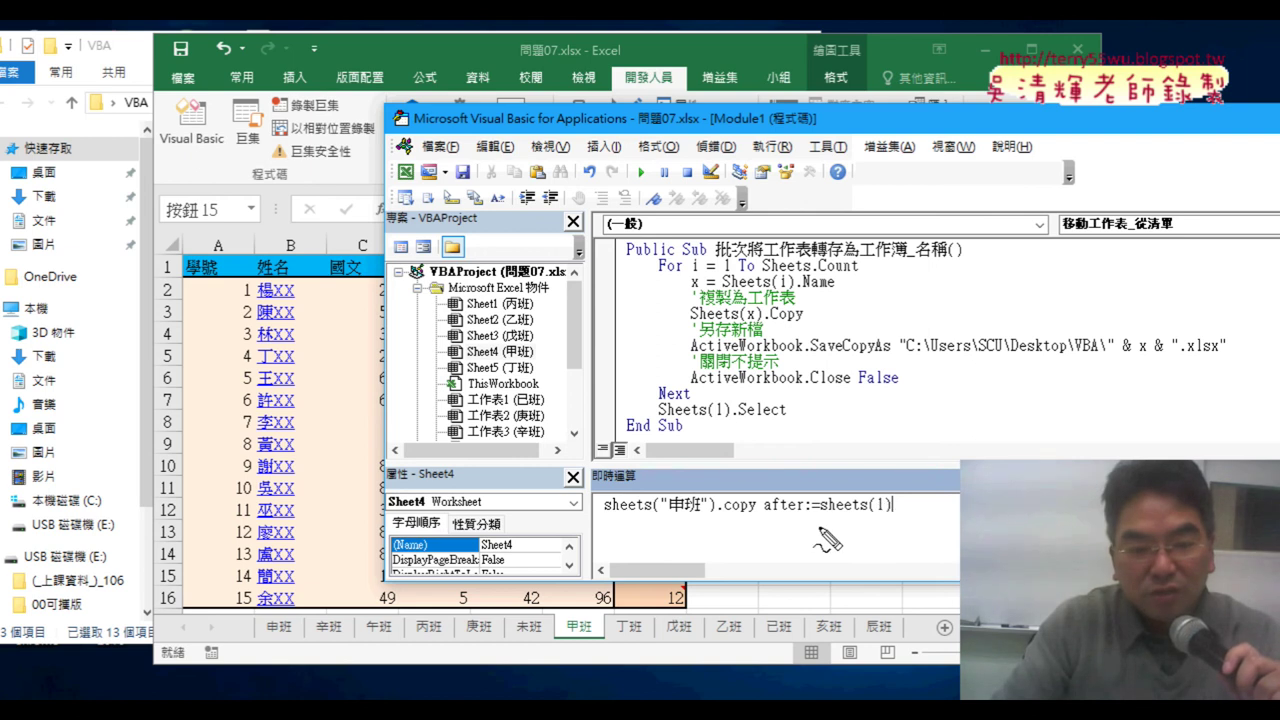
{"action": "left_click_drag", "start_coordinate": [300, 615], "coordinate": [306, 640]}
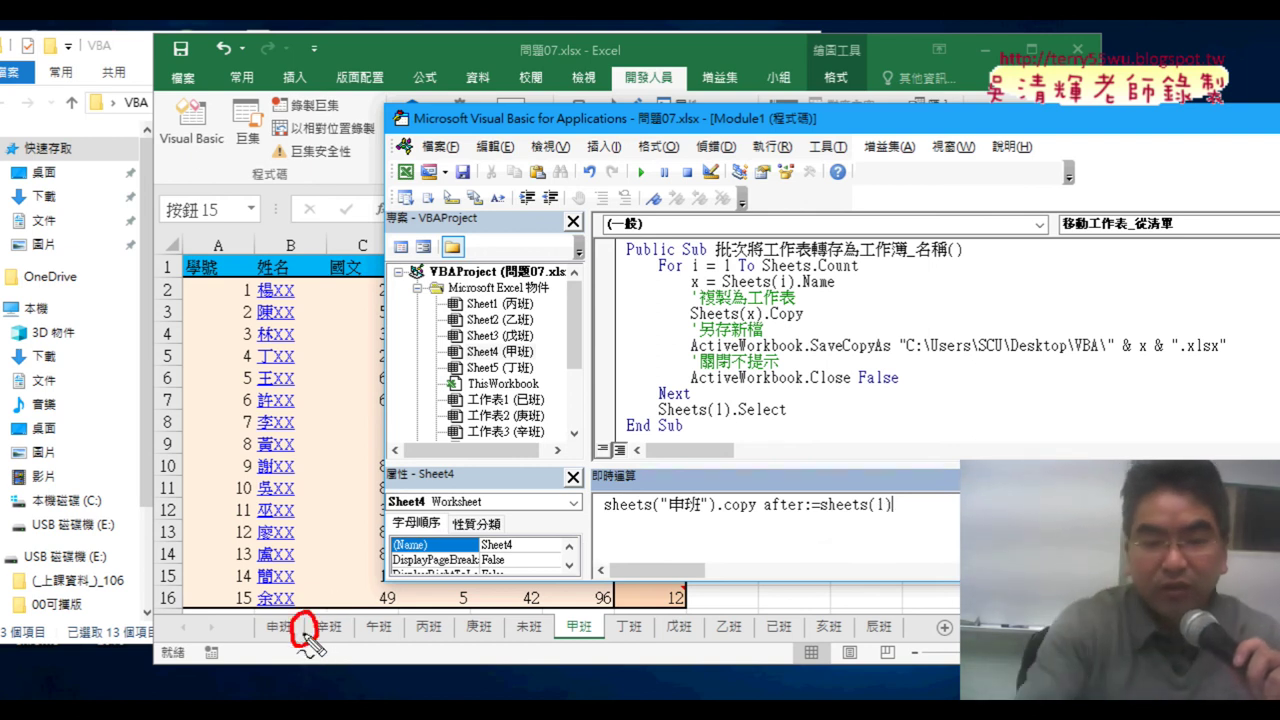
{"action": "key", "text": "Escape"}
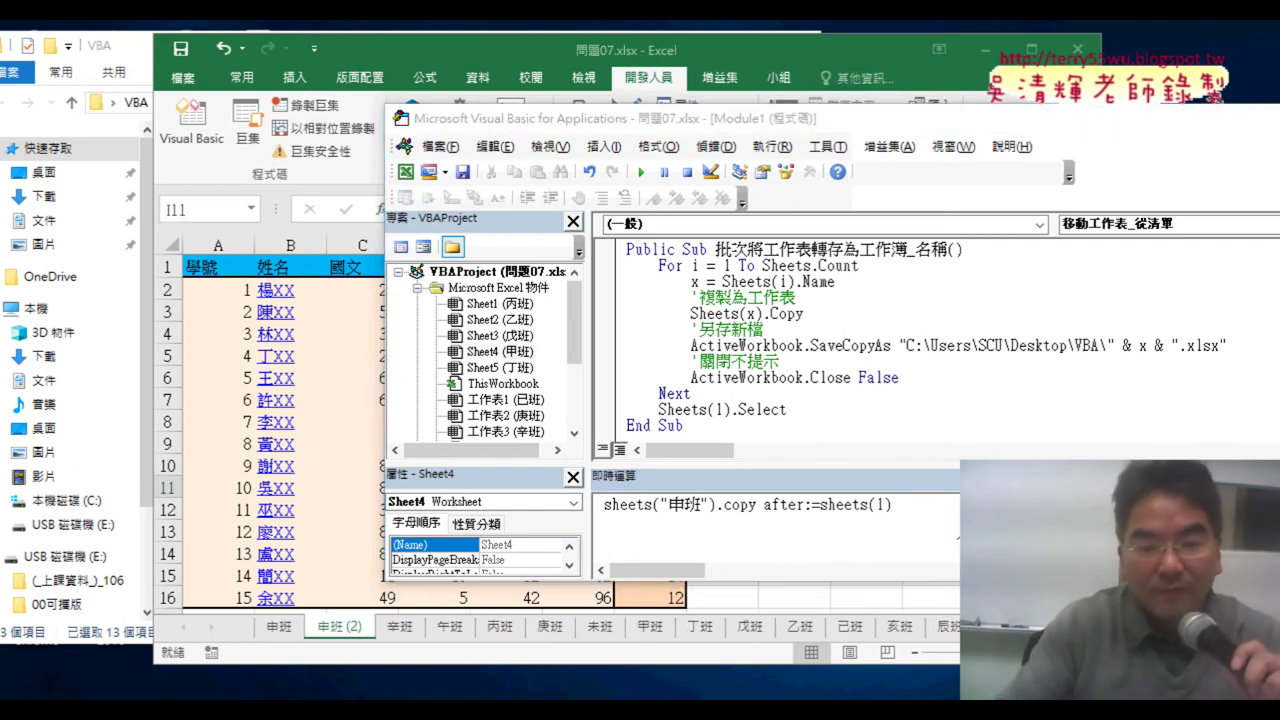
{"action": "left_click_drag", "start_coordinate": [338, 658], "coordinate": [355, 655]}
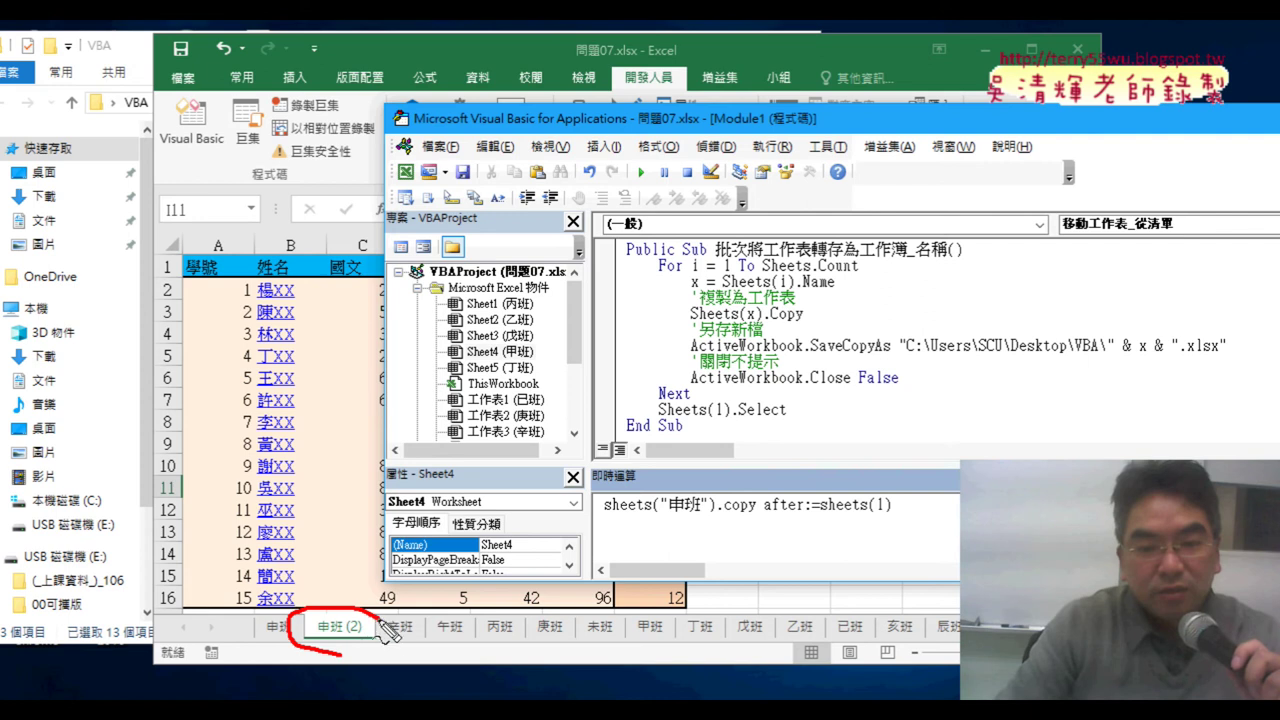
Step: Delete the after:=sheets(1) argument, leaving just sheets("申班").copy in the Immediate window
{"action": "key", "text": "Escape"}
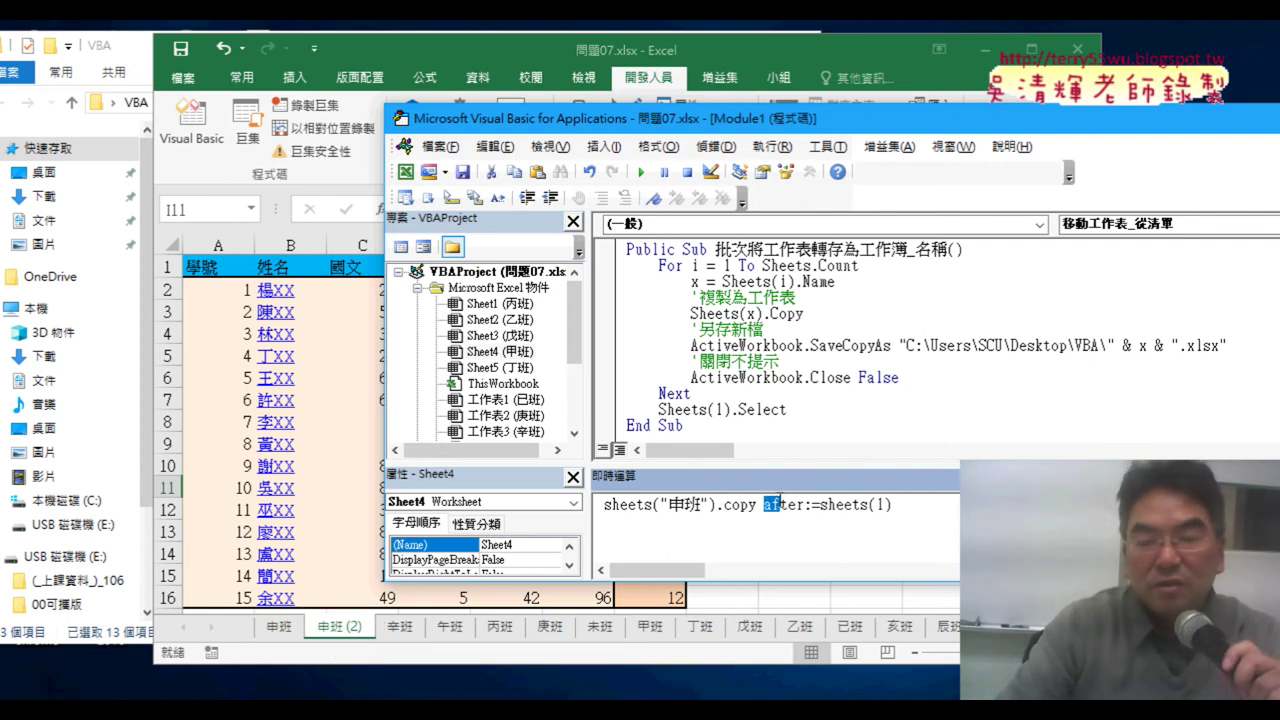
{"action": "left_click_drag", "start_coordinate": [778, 505], "coordinate": [808, 502]}
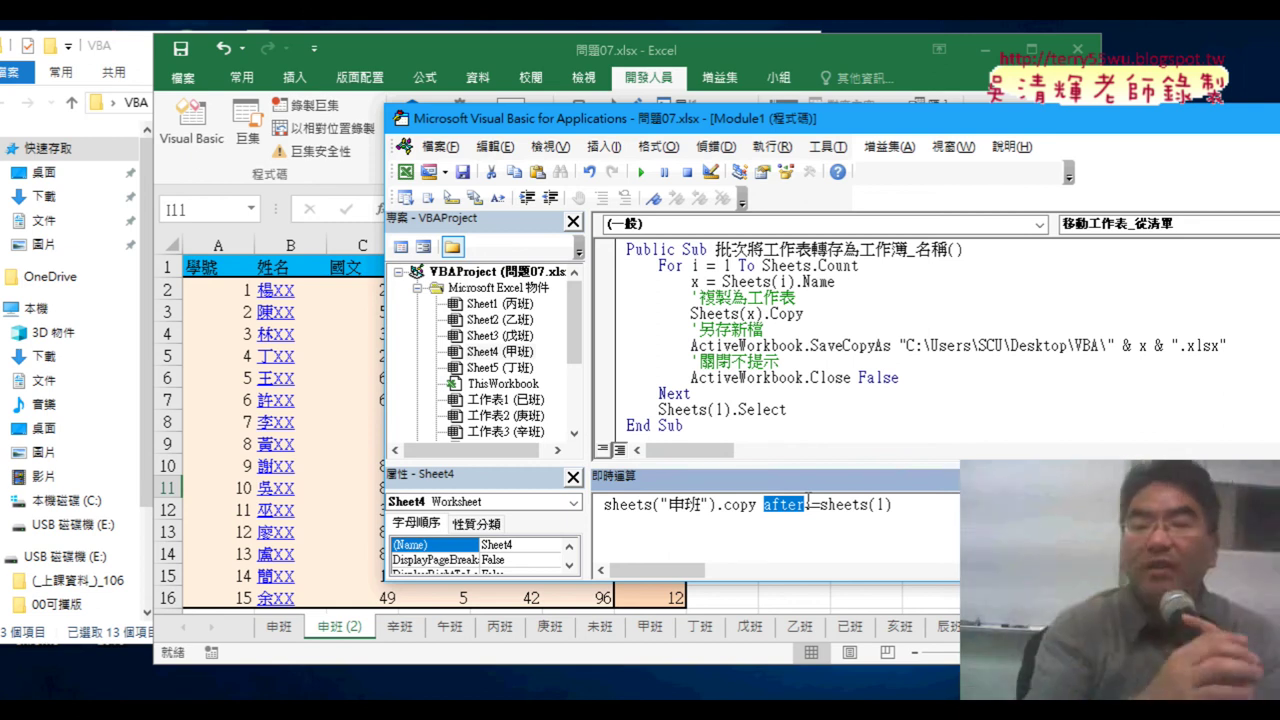
{"action": "left_click", "coordinate": [792, 505]}
{"action": "left_click_drag", "start_coordinate": [757, 509], "coordinate": [915, 508]}
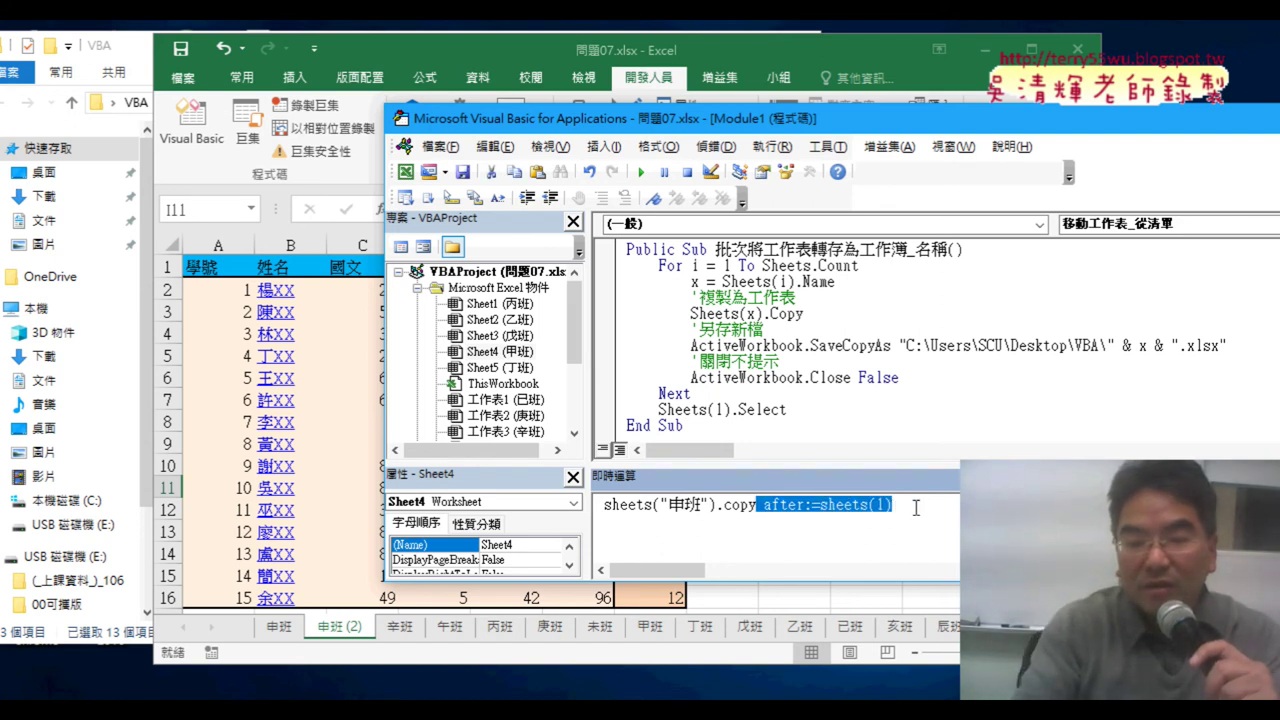
{"action": "key", "text": "Delete"}
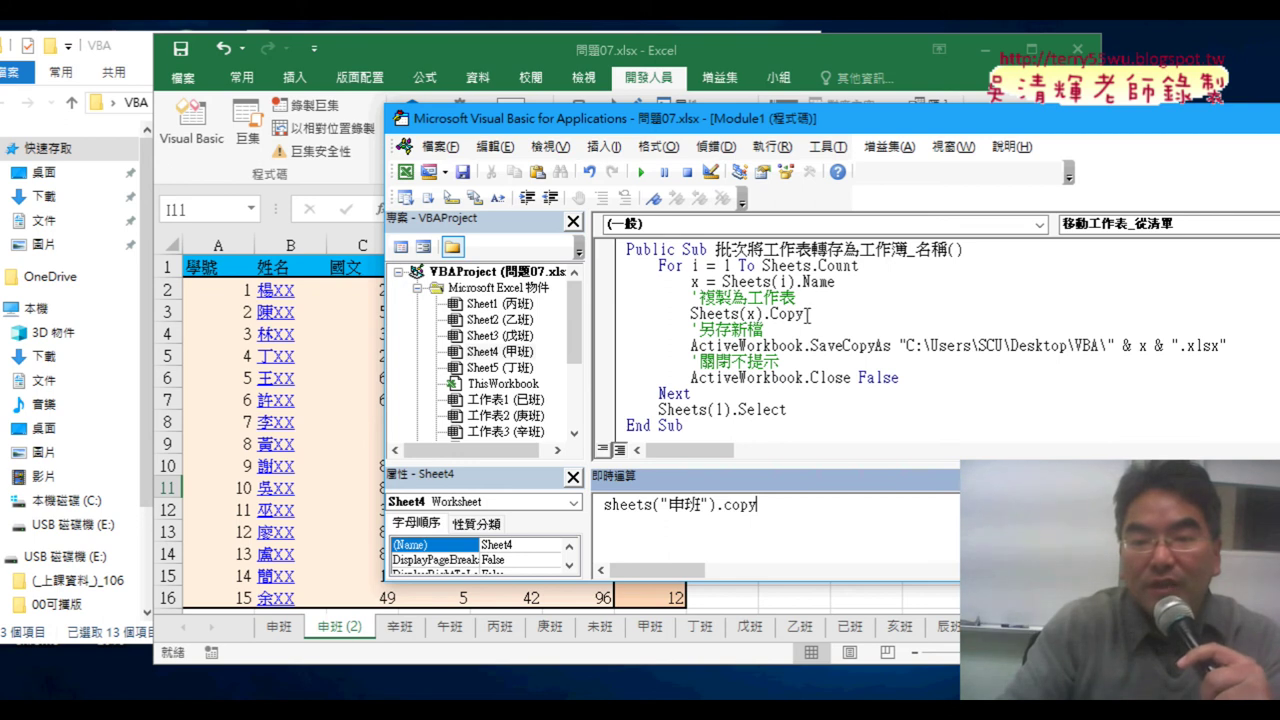
Step: Briefly change the macro's SaveCopyAs to SaveAs, then undo it back to SaveCopyAs
{"action": "left_click_drag", "start_coordinate": [807, 314], "coordinate": [745, 314]}
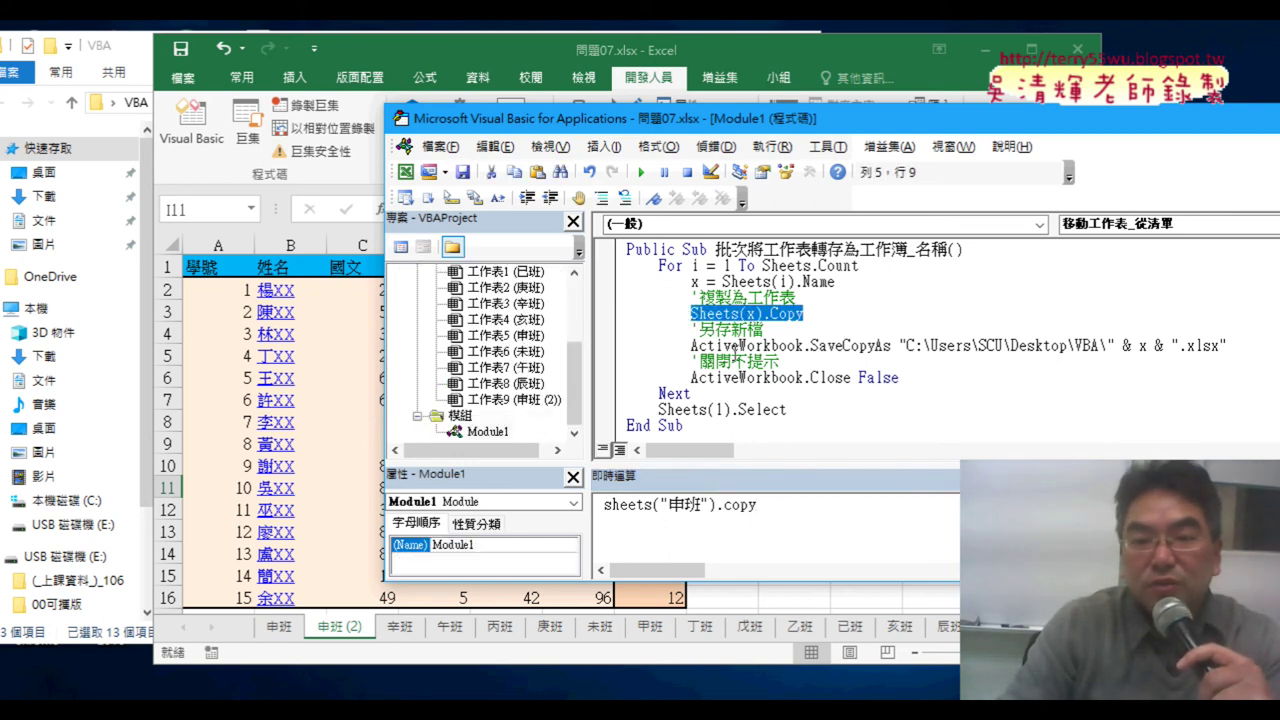
{"action": "left_click_drag", "start_coordinate": [690, 346], "coordinate": [738, 346]}
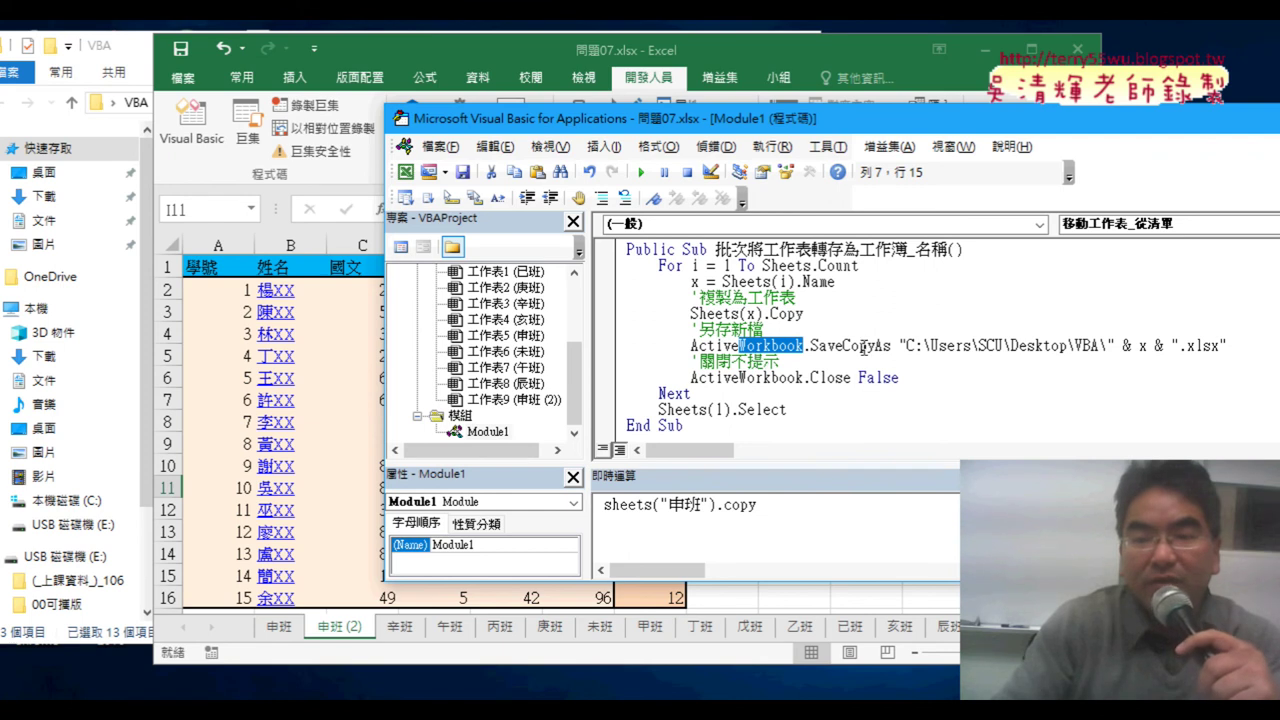
{"action": "left_click_drag", "start_coordinate": [843, 345], "coordinate": [877, 345]}
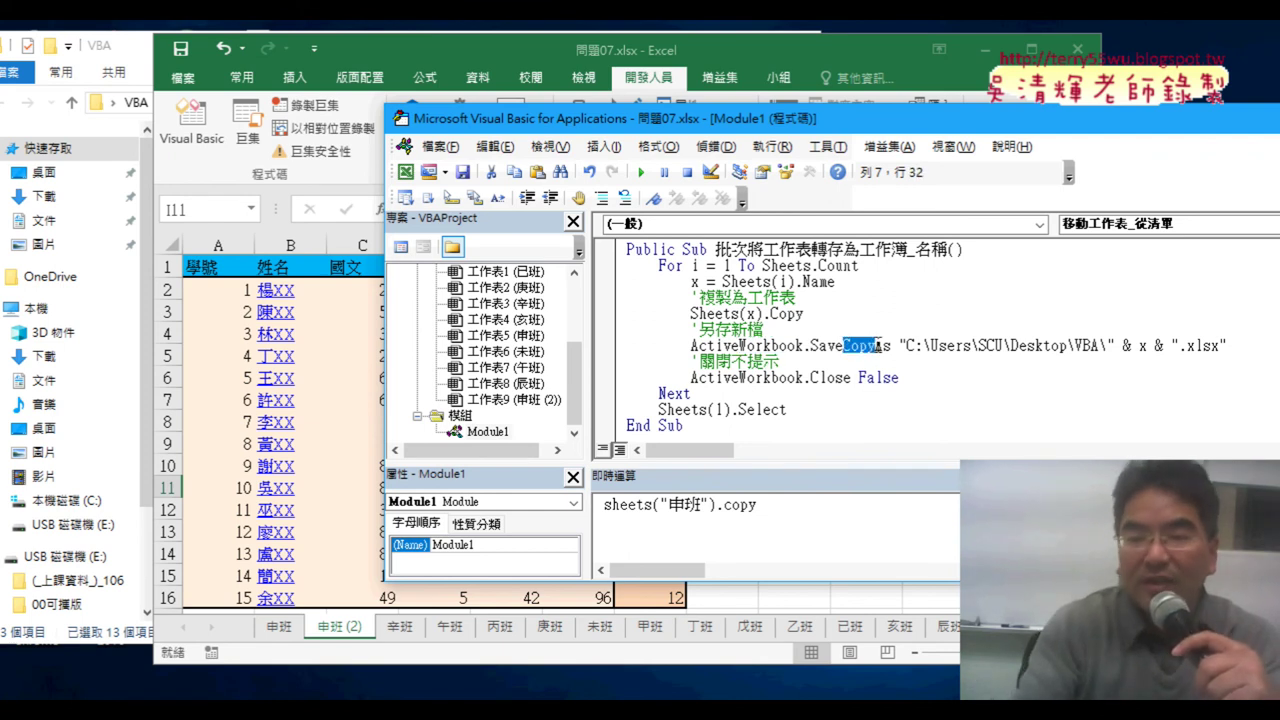
{"action": "key", "text": "Delete"}
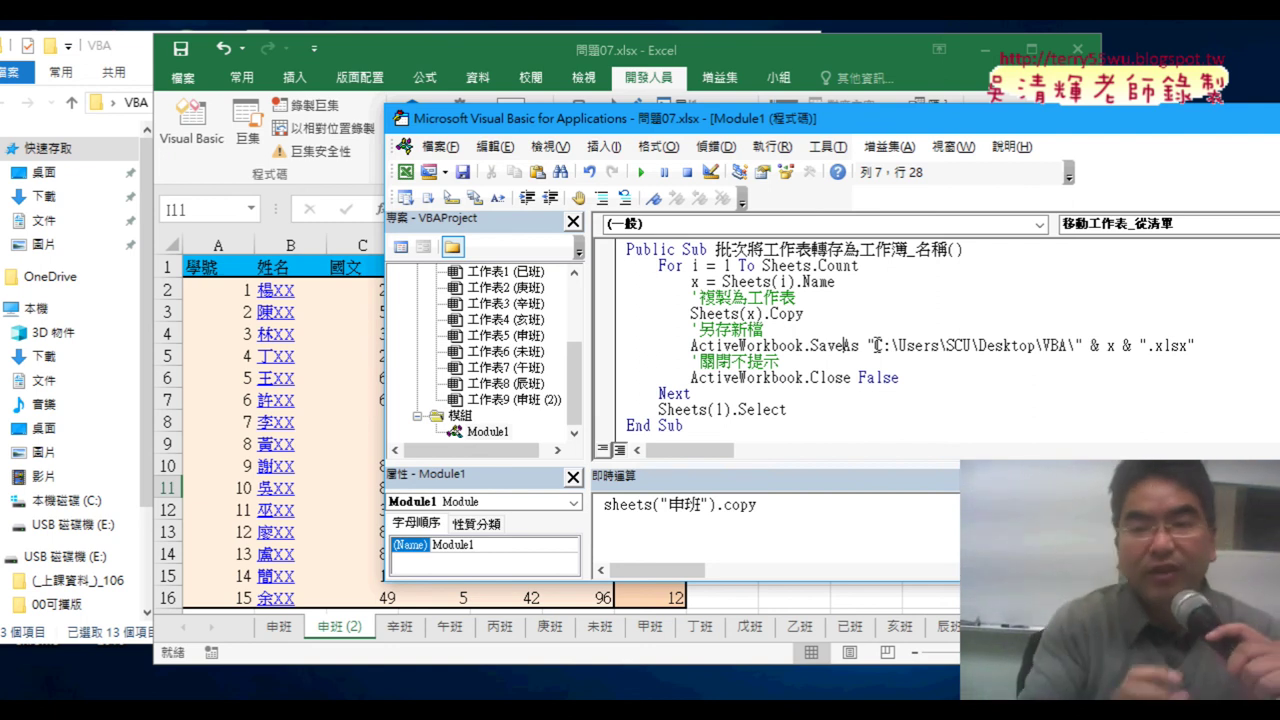
{"action": "key", "text": "ctrl+z"}
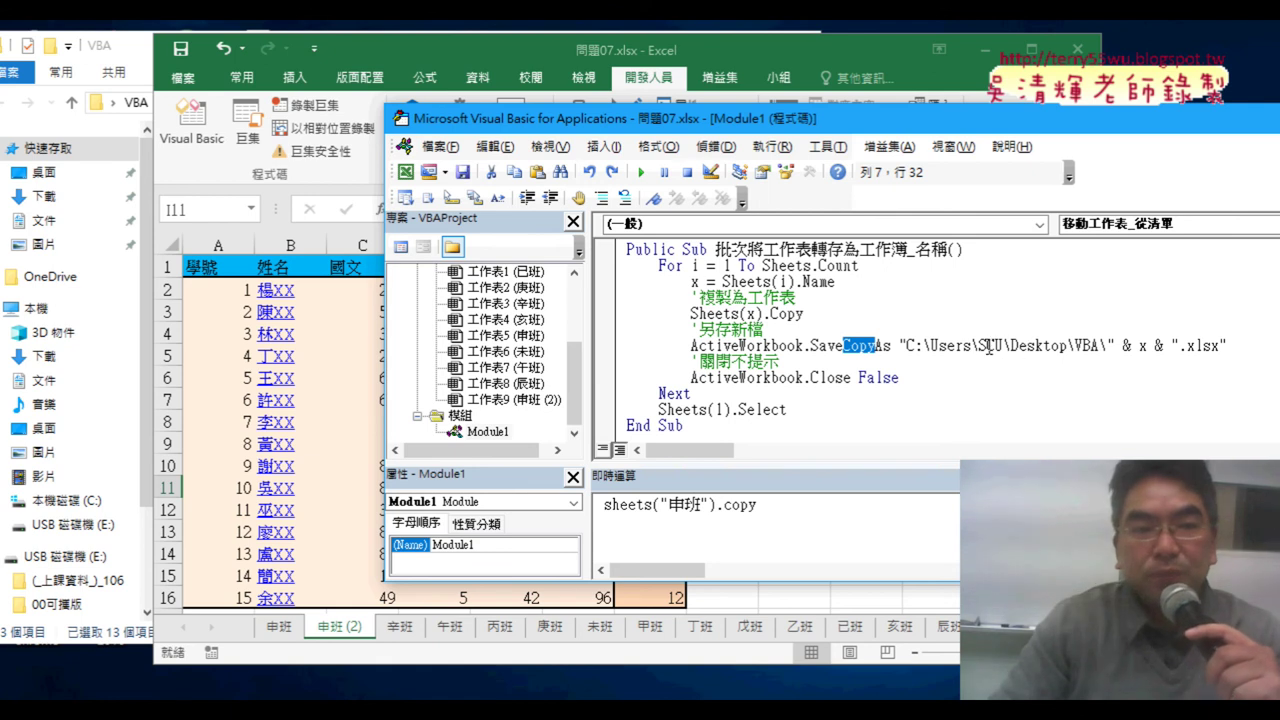
Step: Delete all 13 exported xlsx workbooks from the Desktop VBA folder
{"action": "left_click", "coordinate": [146, 56]}
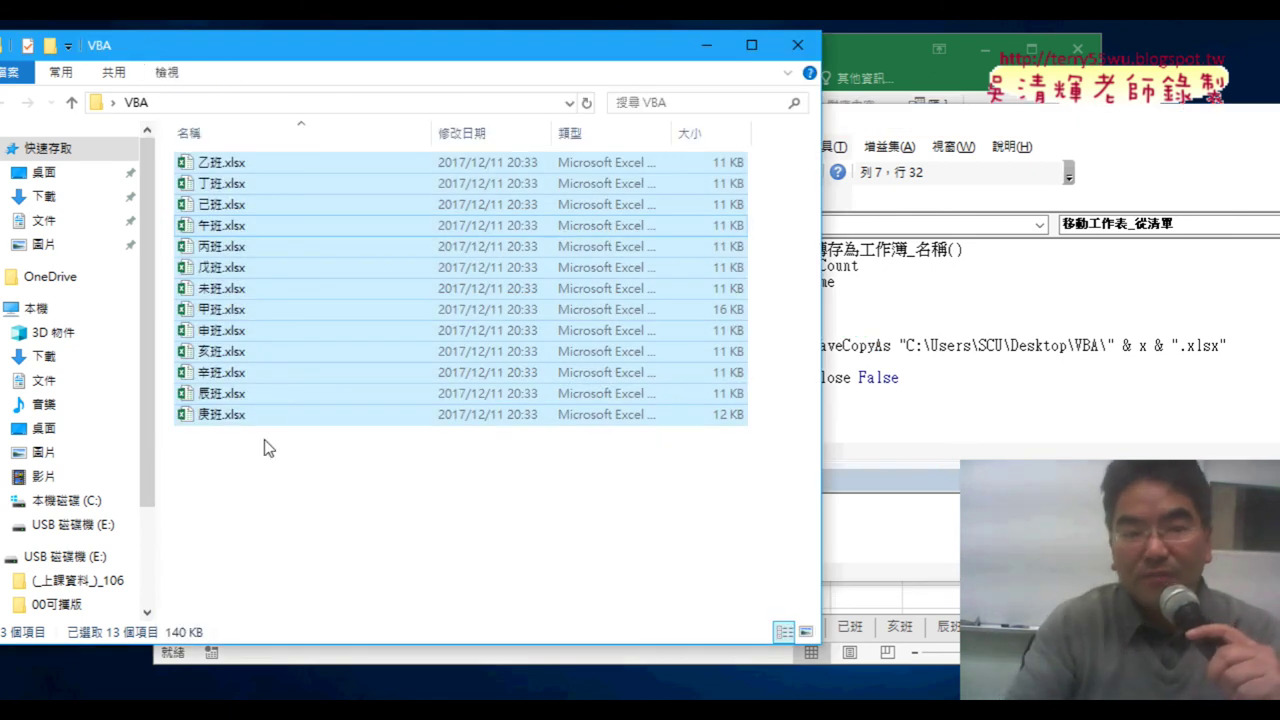
{"action": "key", "text": "Delete"}
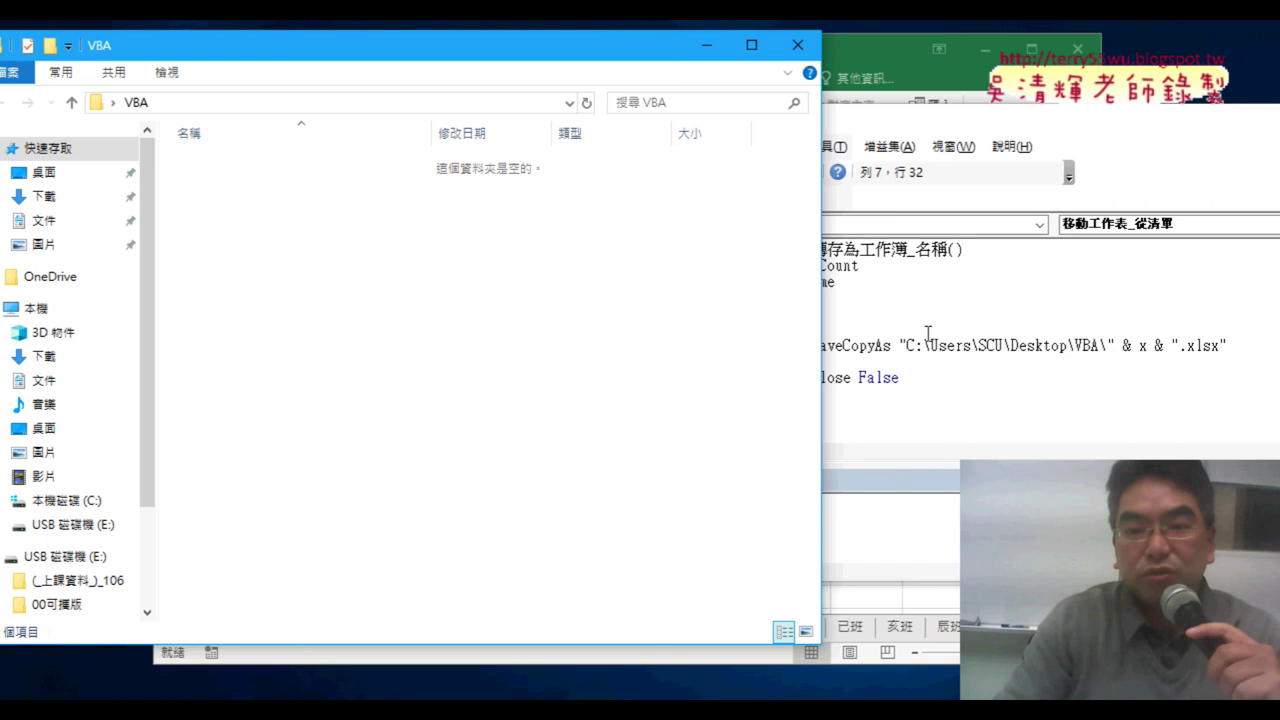
{"action": "left_click", "coordinate": [1081, 328]}
{"action": "left_click_drag", "start_coordinate": [851, 377], "coordinate": [686, 377]}
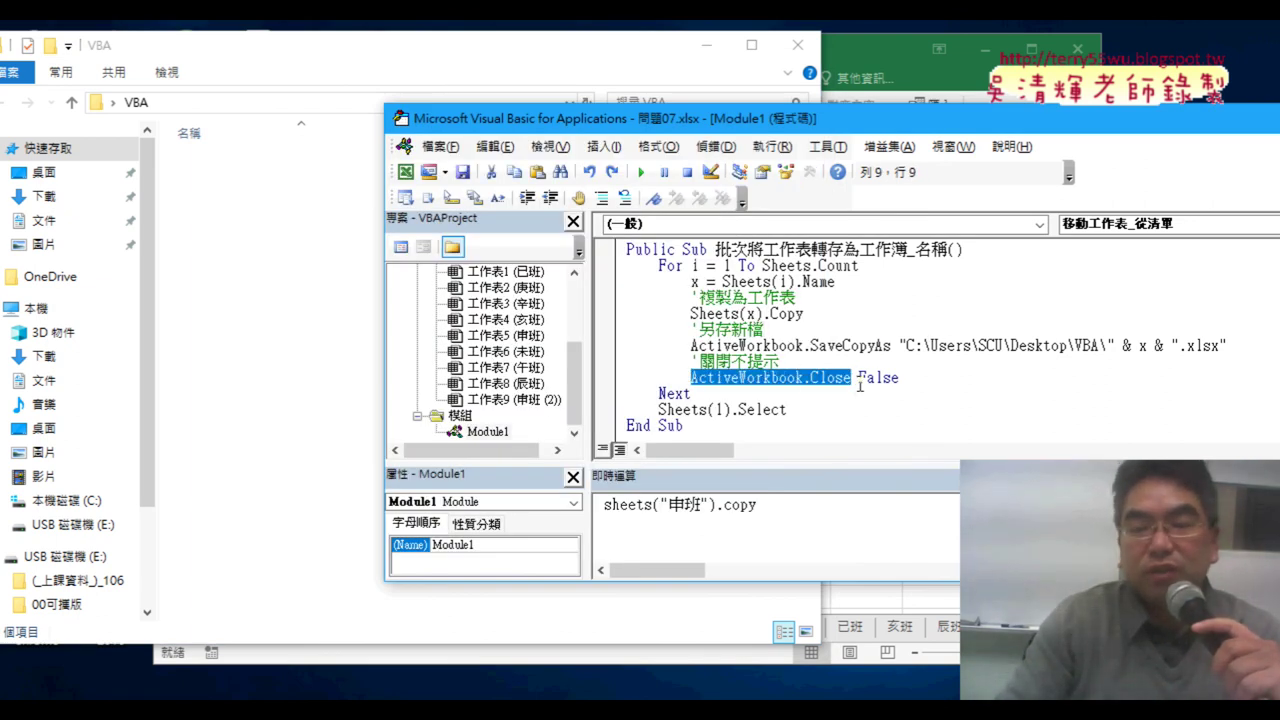
Step: Change SaveCopyAs to SaveAs, keeping the False argument of ActiveWorkbook.Close
{"action": "left_click_drag", "start_coordinate": [858, 378], "coordinate": [900, 378]}
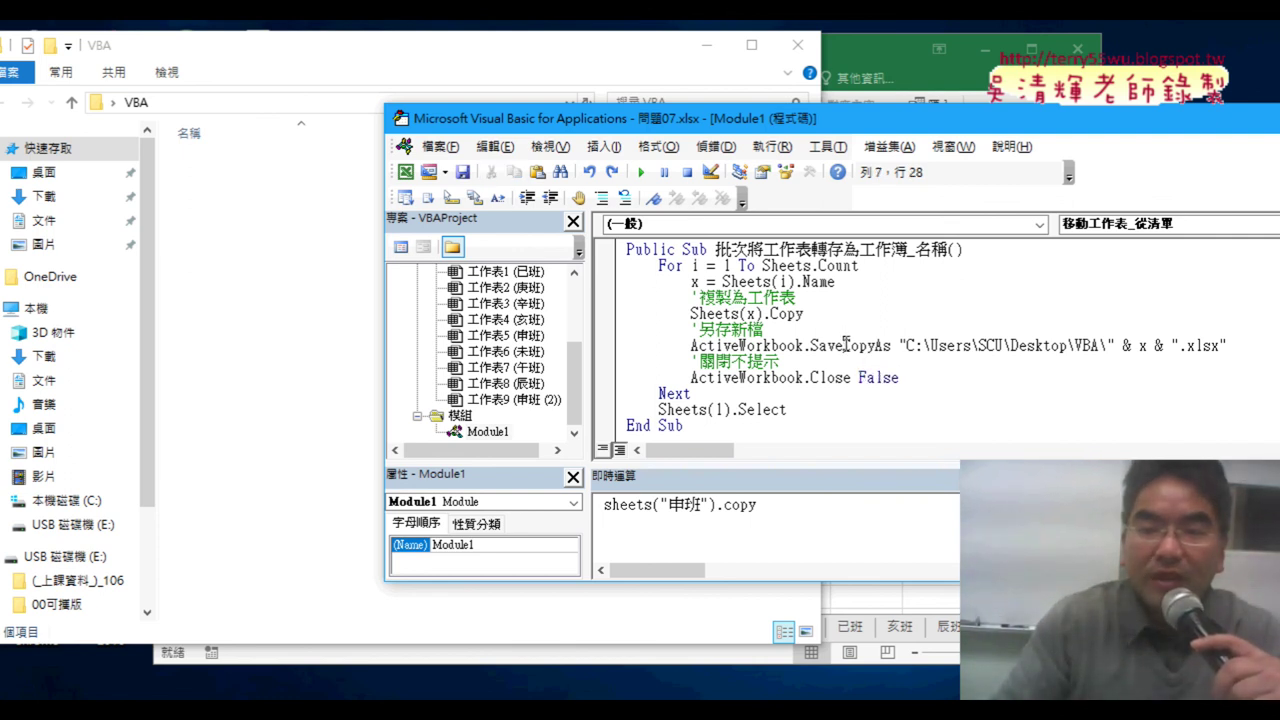
{"action": "left_click_drag", "start_coordinate": [843, 345], "coordinate": [875, 344]}
{"action": "key", "text": "Delete"}
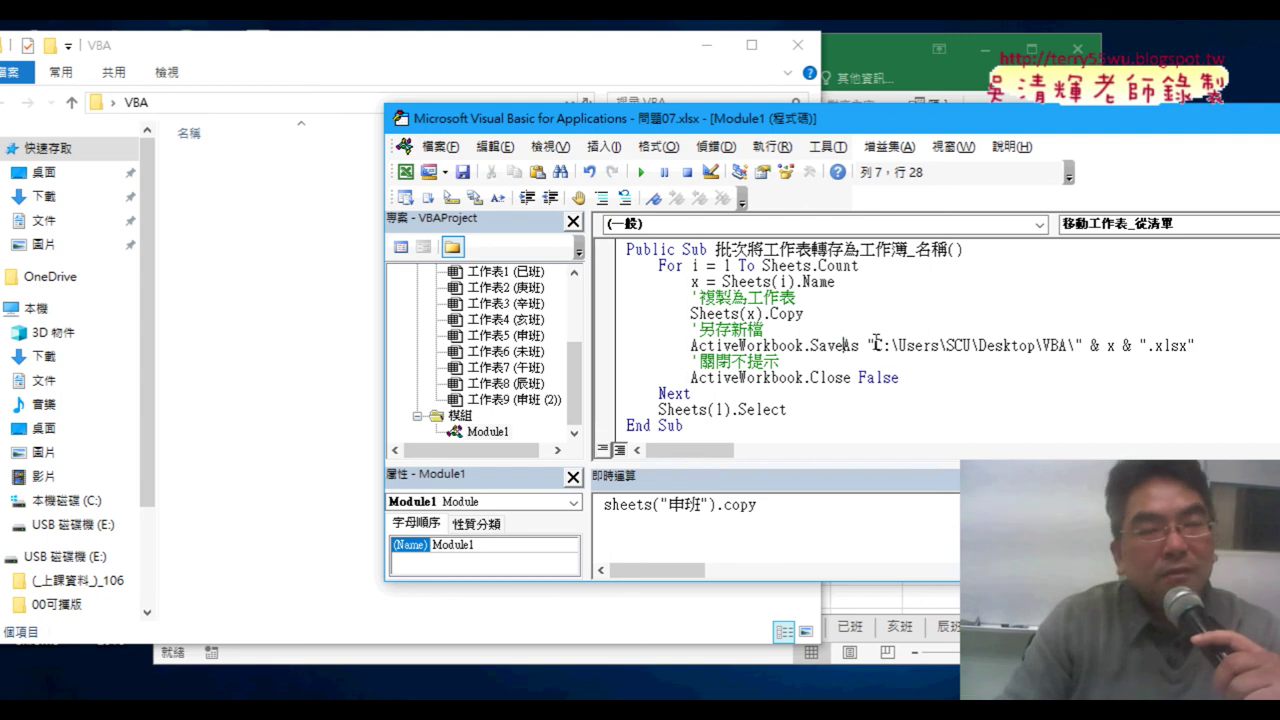
{"action": "left_click_drag", "start_coordinate": [903, 377], "coordinate": [858, 377]}
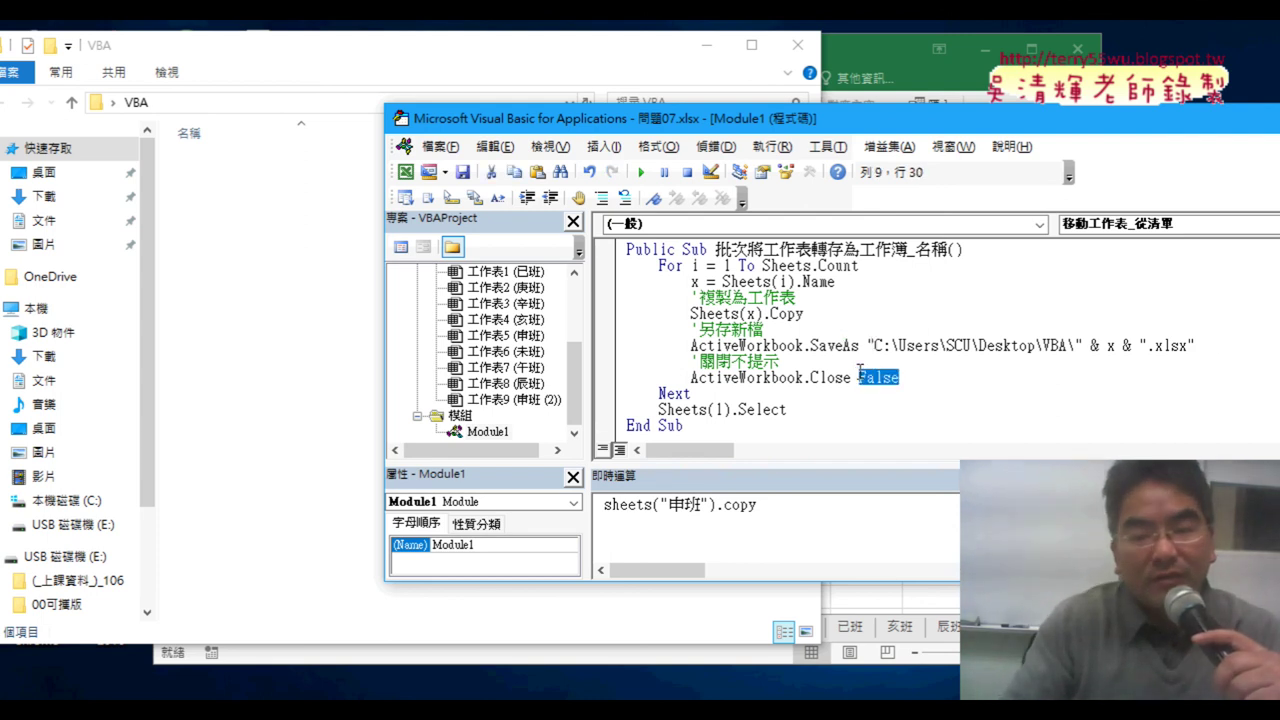
{"action": "key", "text": "Delete"}
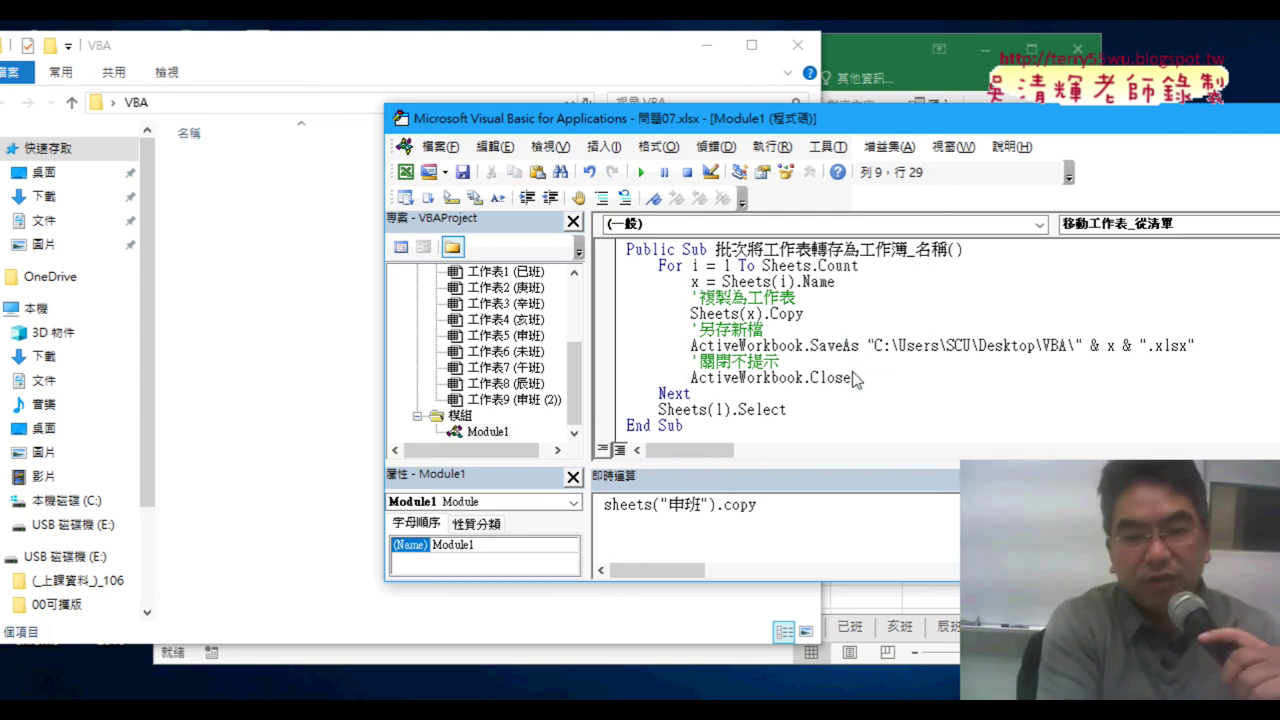
{"action": "key", "text": "ctrl+z"}
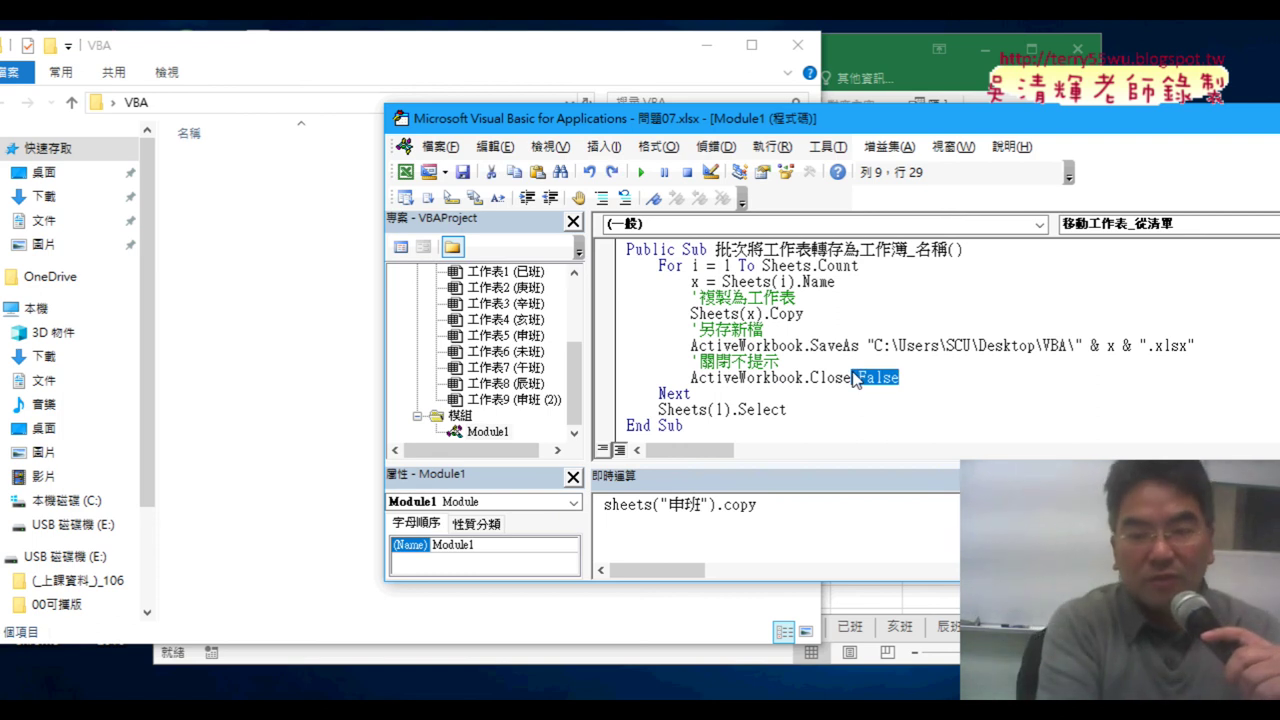
Step: Run the macro with F5, answer 否 to the macro-free warning, cancel Save As, then view the Google Docs notes
{"action": "key", "text": "F5"}
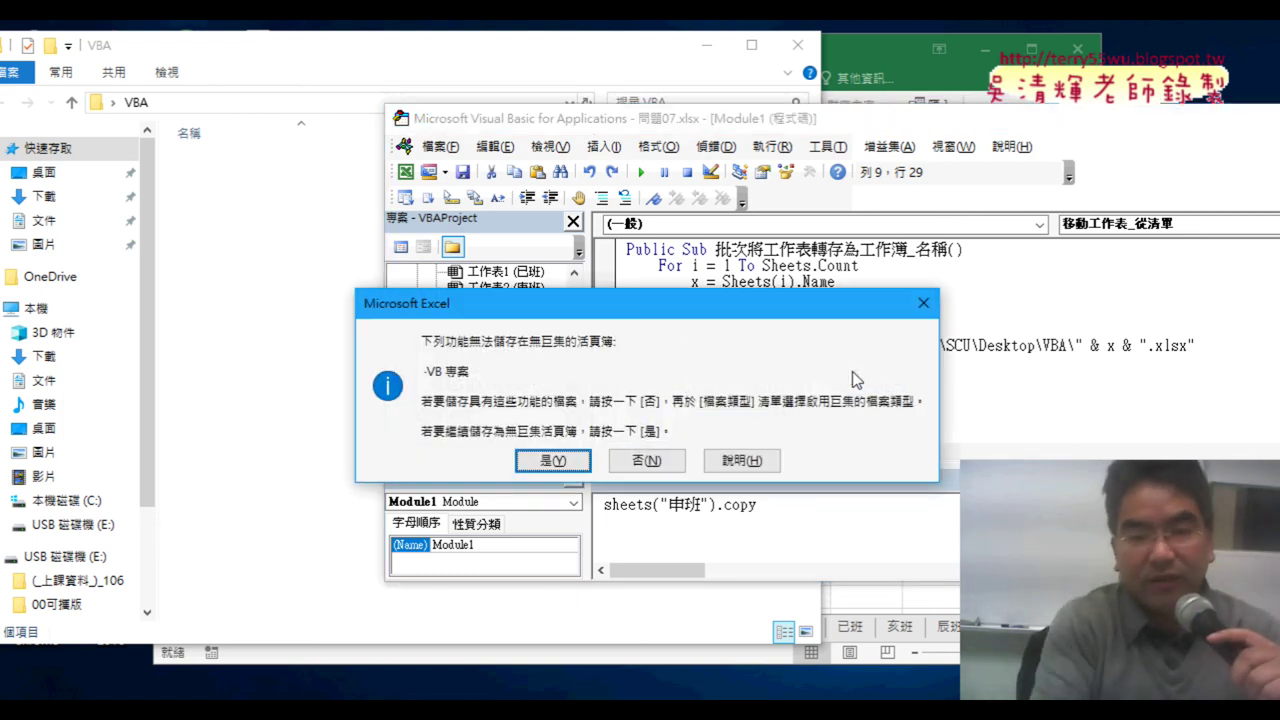
{"action": "left_click", "coordinate": [646, 460]}
{"action": "left_click", "coordinate": [726, 500]}
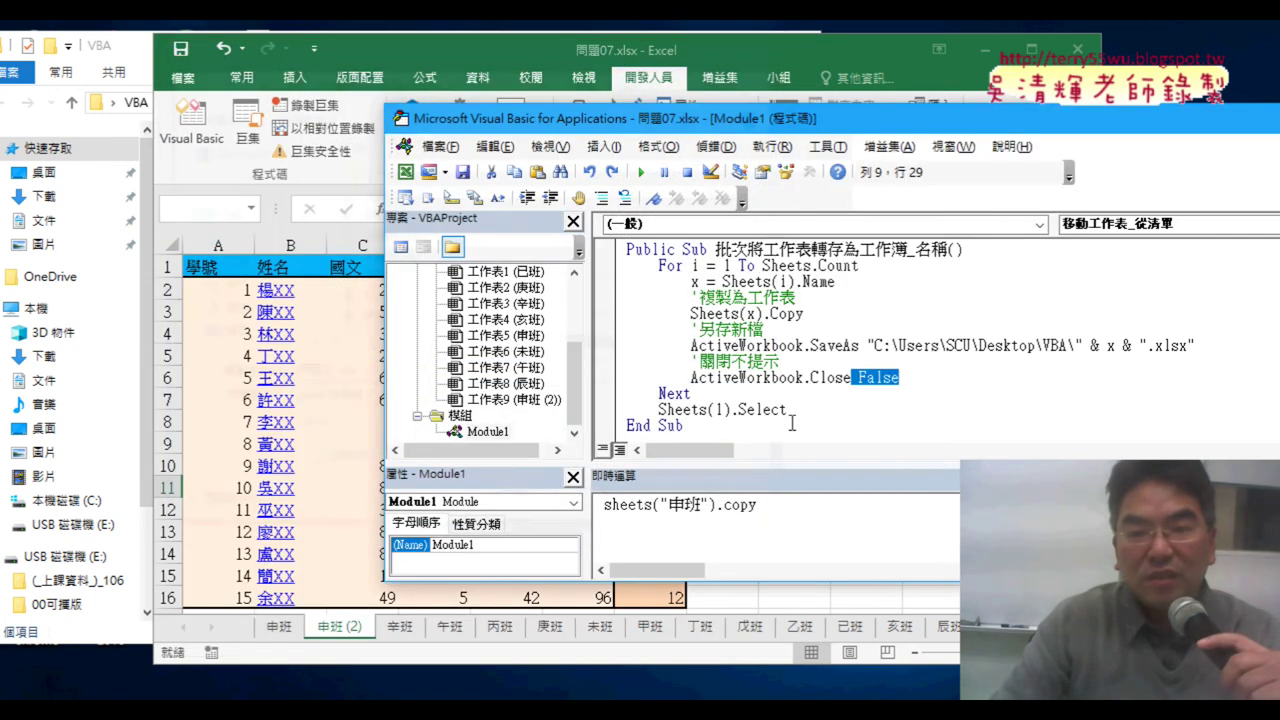
{"action": "left_click", "coordinate": [1008, 379]}
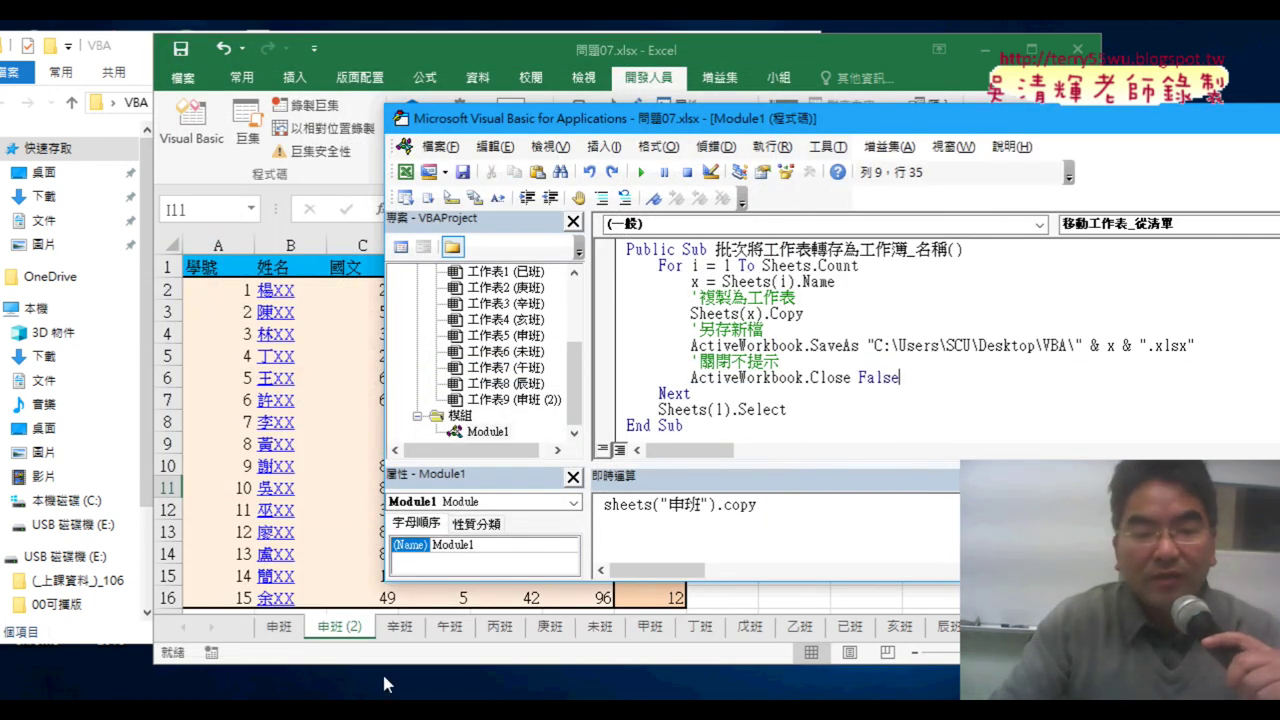
{"action": "left_click", "coordinate": [337, 634]}
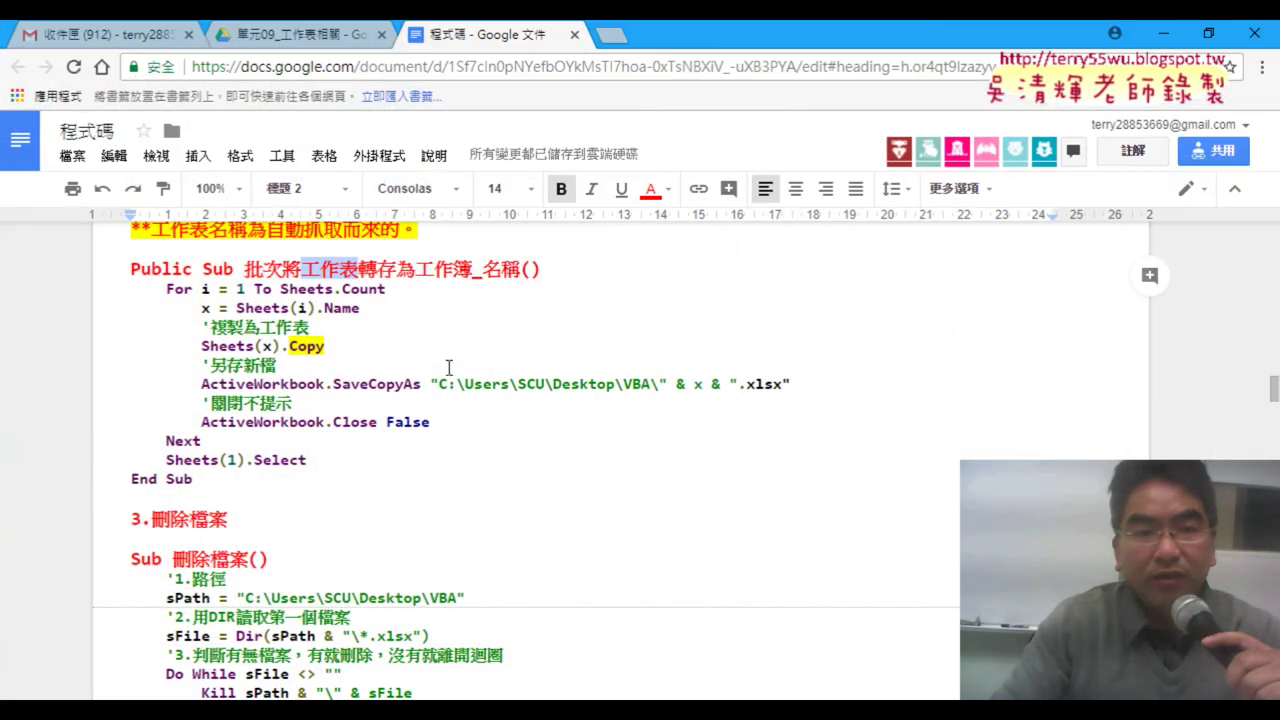
Step: Show the 單元09_工作表相關 Drive folder listing del, 程式碼, 工作表清單名稱 and 問題07.xlsx
{"action": "left_click", "coordinate": [304, 35]}
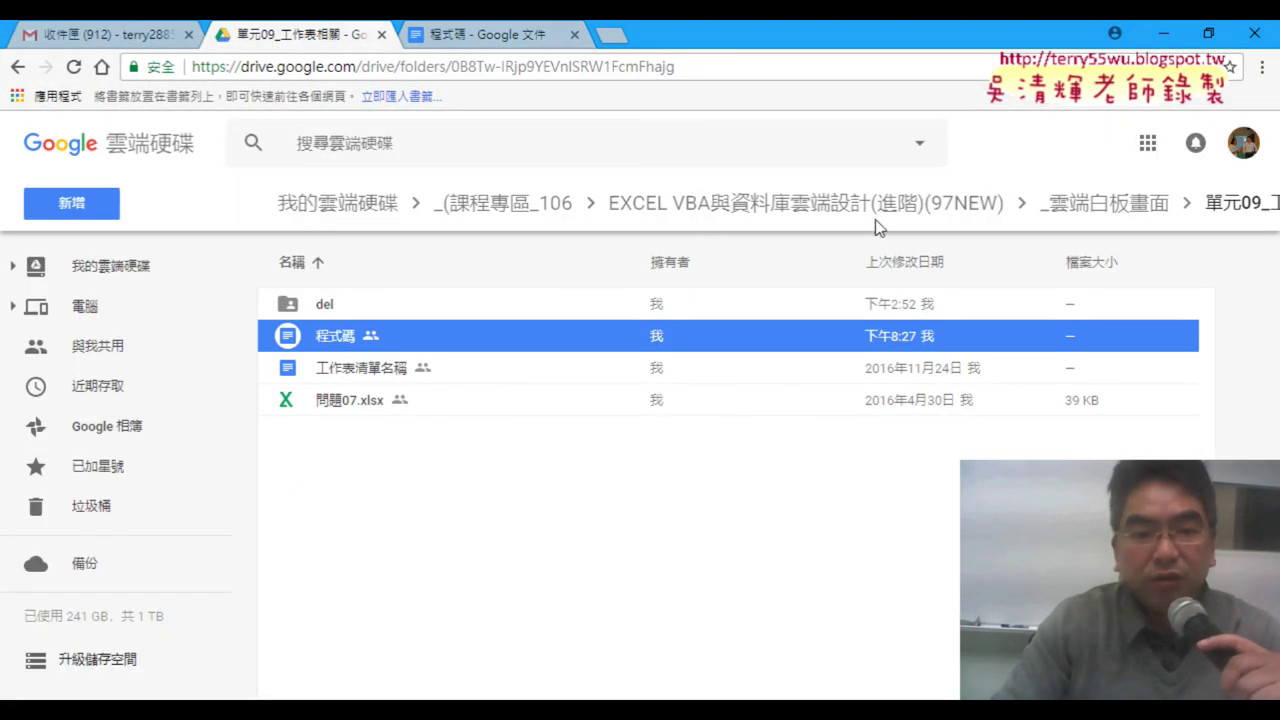